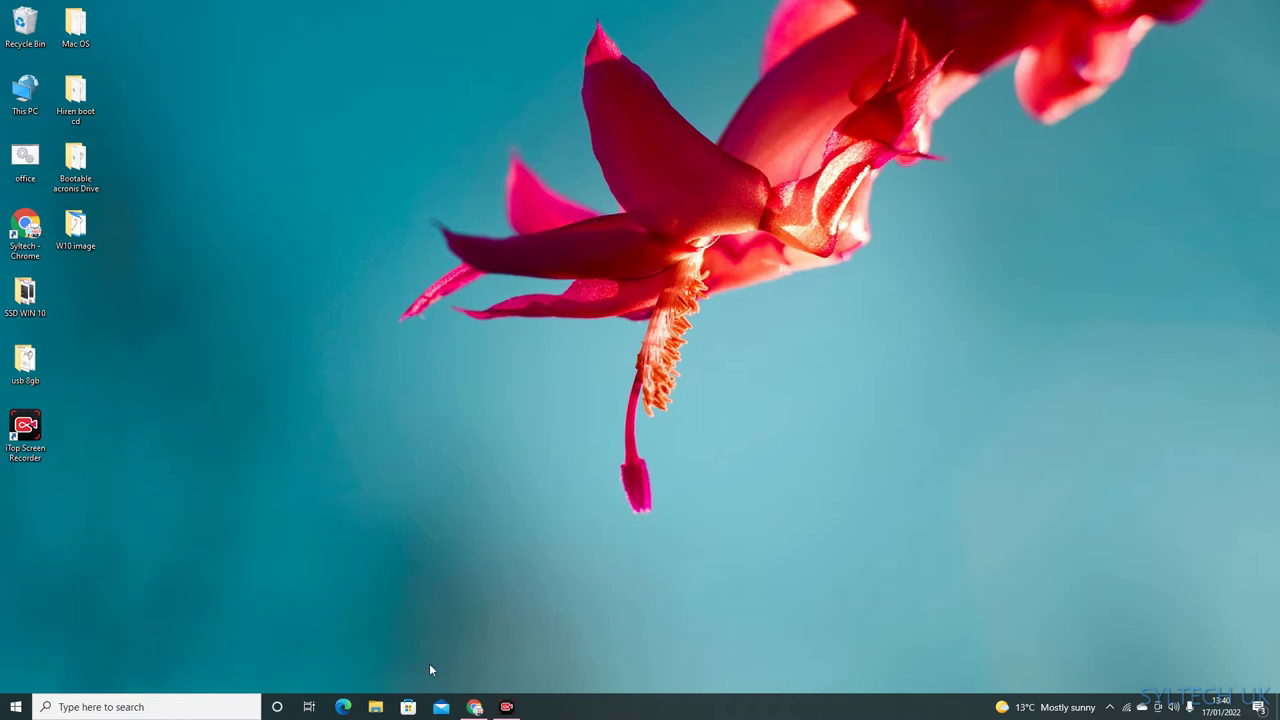
# Step: Launch Google Chrome from the taskbar to get a blank new tab
pyautogui.click(475, 707)
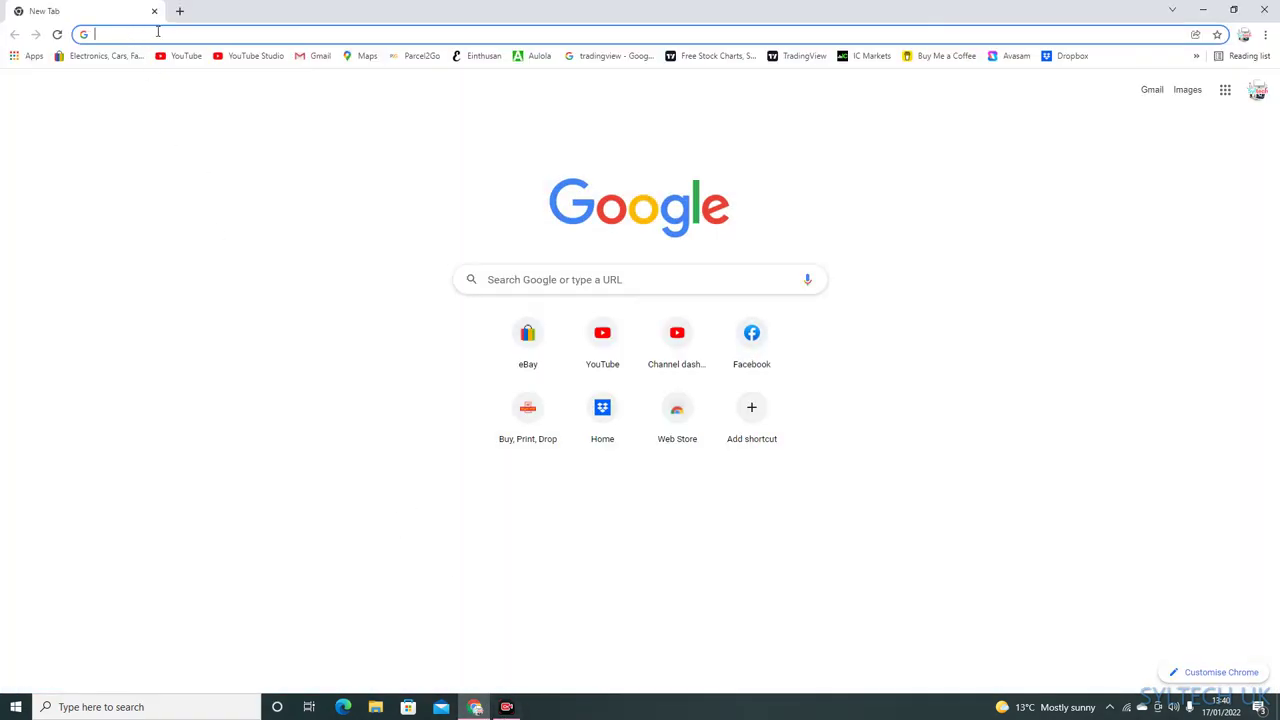
# Step: Search Google for 'hiren boot cd'
pyautogui.write('h')
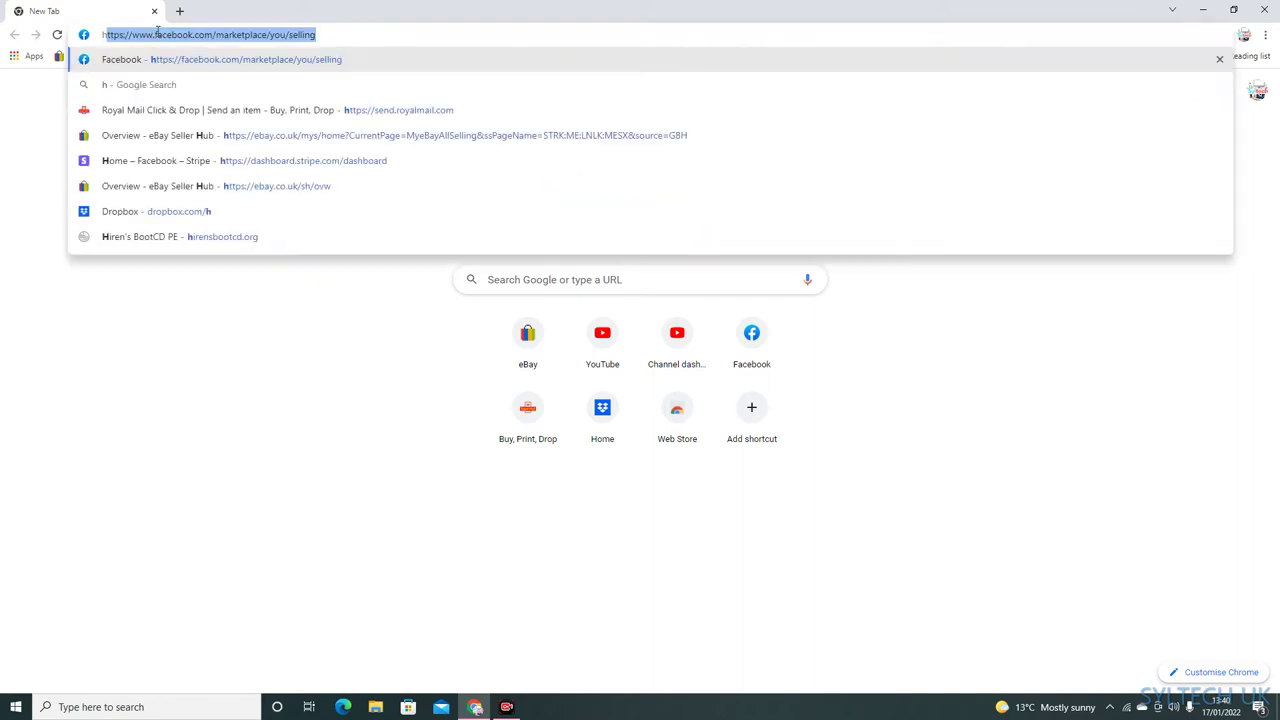
pyautogui.write('iren b')
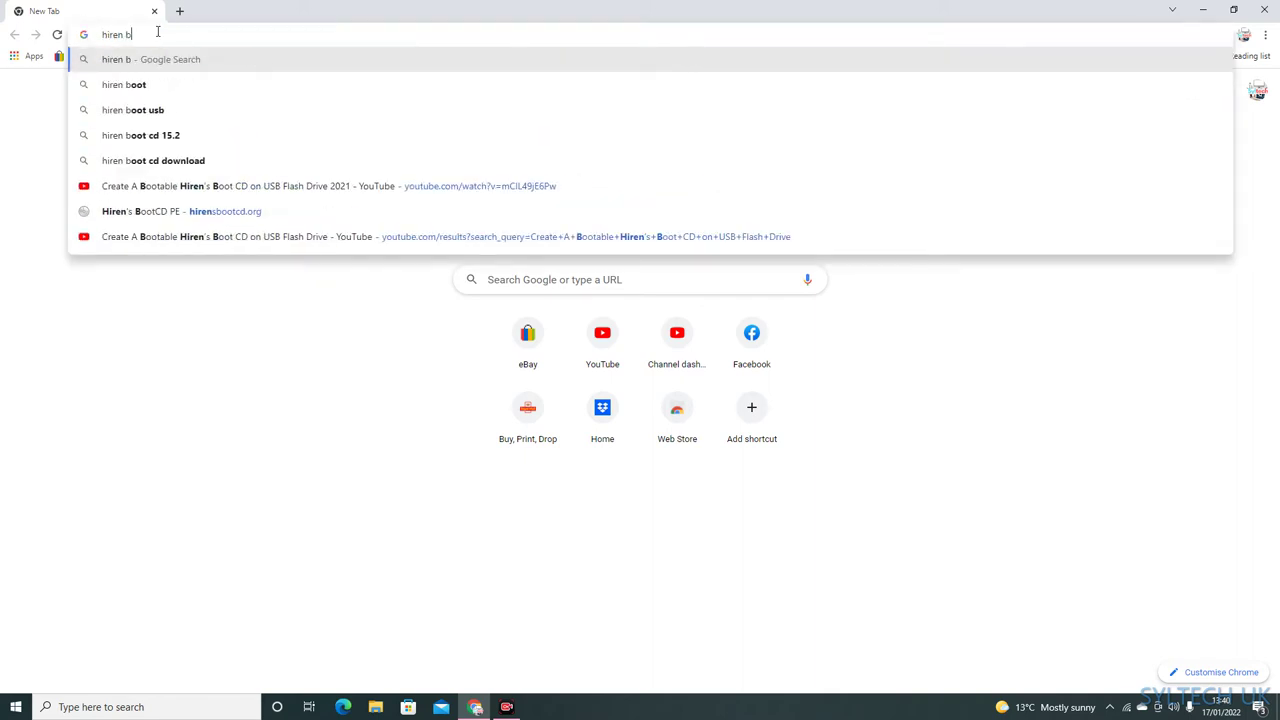
pyautogui.write('oot ')
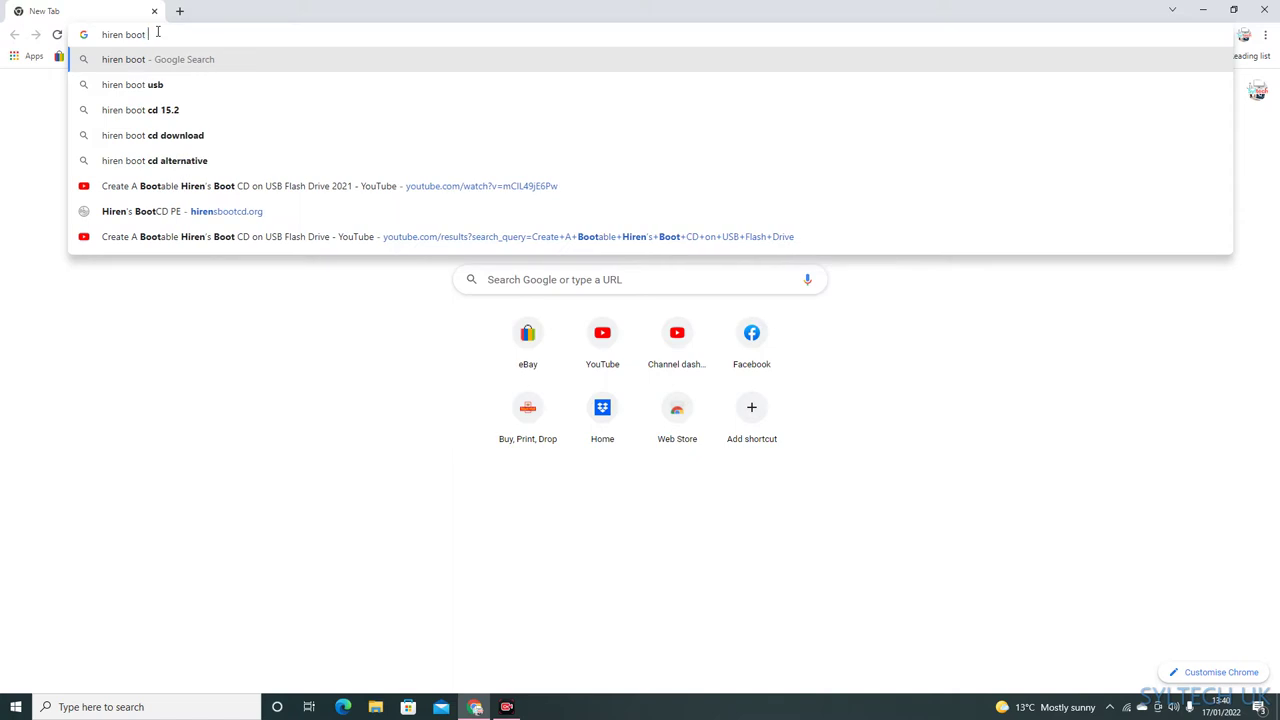
pyautogui.write('cd')
pyautogui.press('Return')
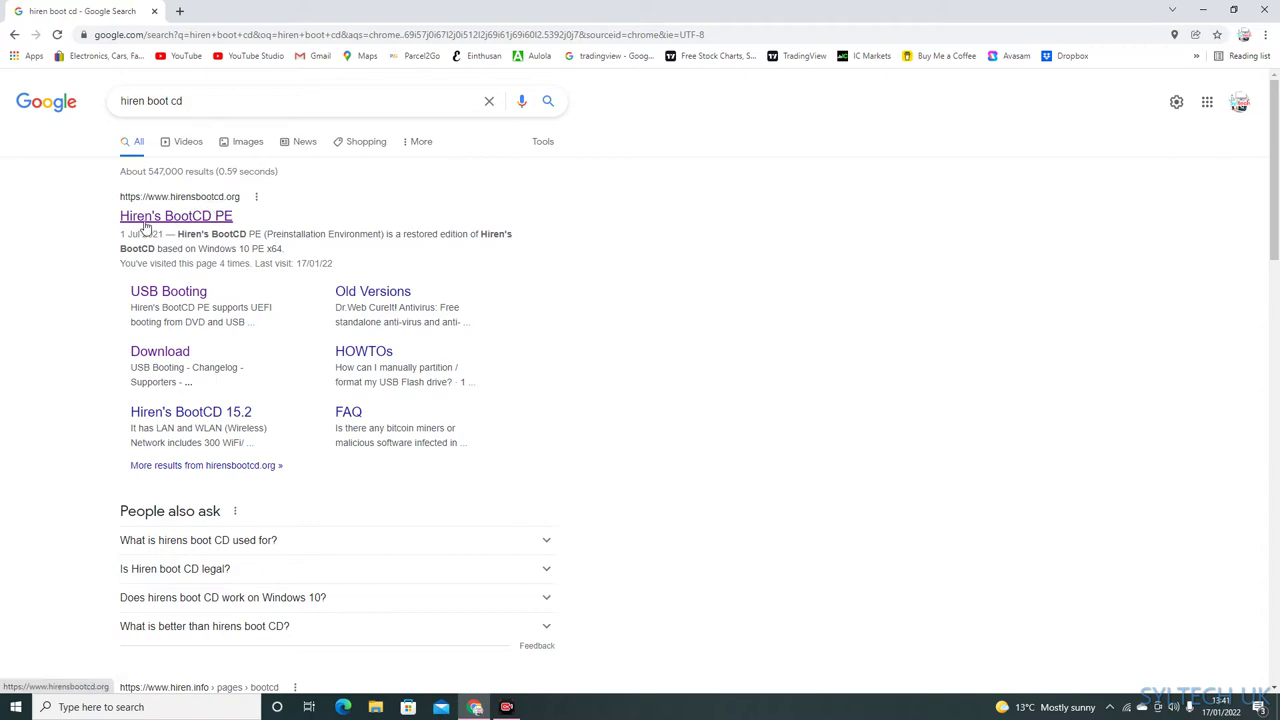
# Step: Open the official Hiren's BootCD PE website from the search results
pyautogui.click(188, 218)
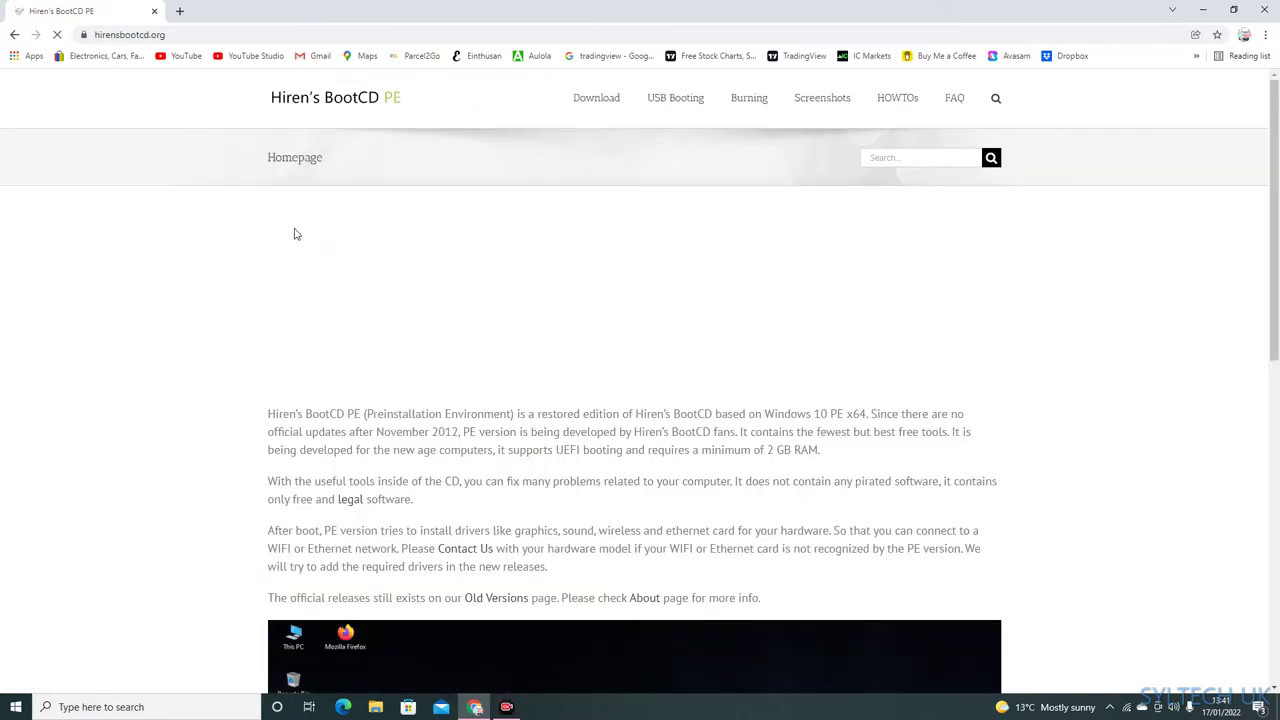
pyautogui.scroll(-3, 680, 450)
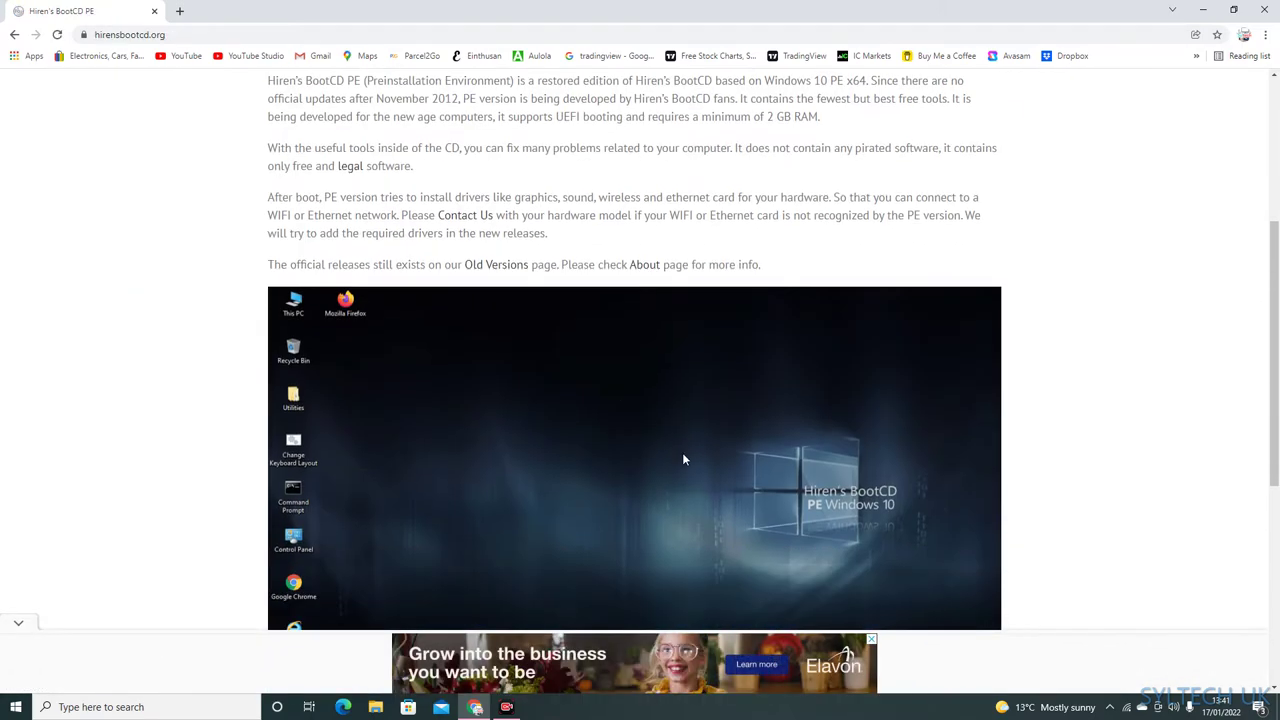
pyautogui.scroll(-3, 654, 428)
pyautogui.scroll(-1, 654, 428)
pyautogui.scroll(3, 651, 416)
pyautogui.scroll(5, 651, 423)
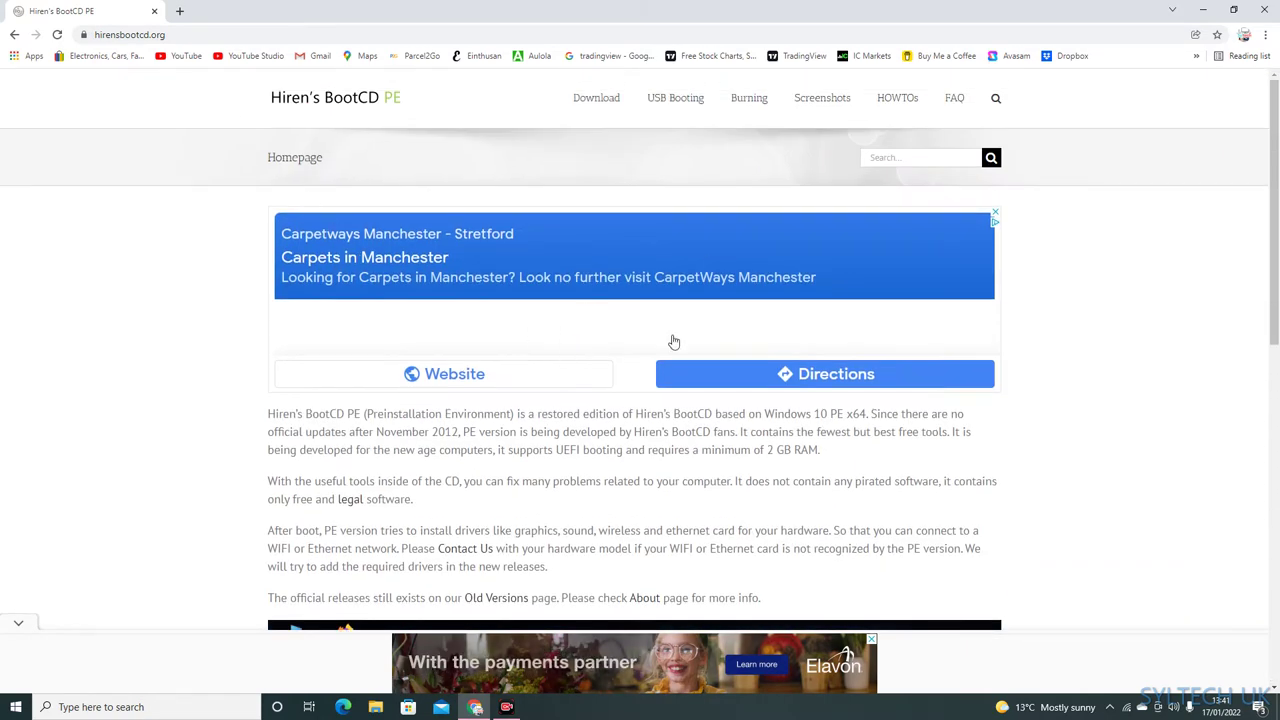
# Step: Download HBCD_PE_x64.iso from the site's Download page file table
pyautogui.click(597, 98)
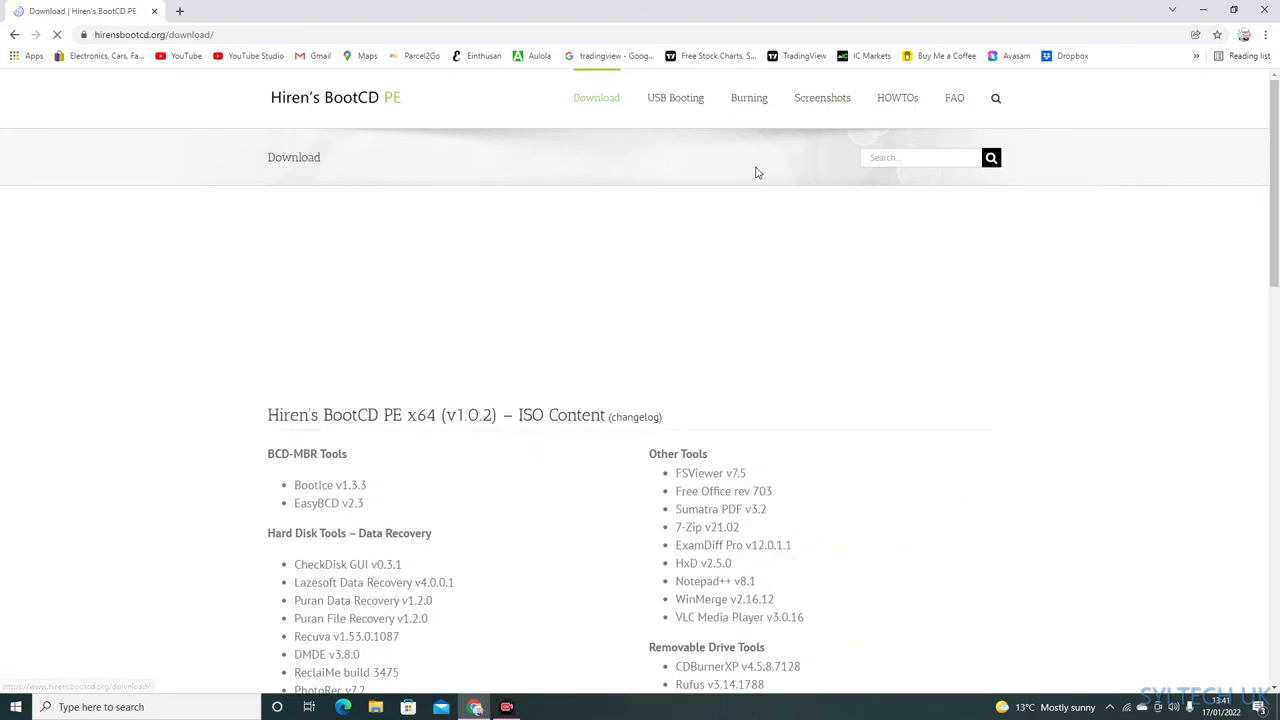
pyautogui.scroll(-3, 486, 257)
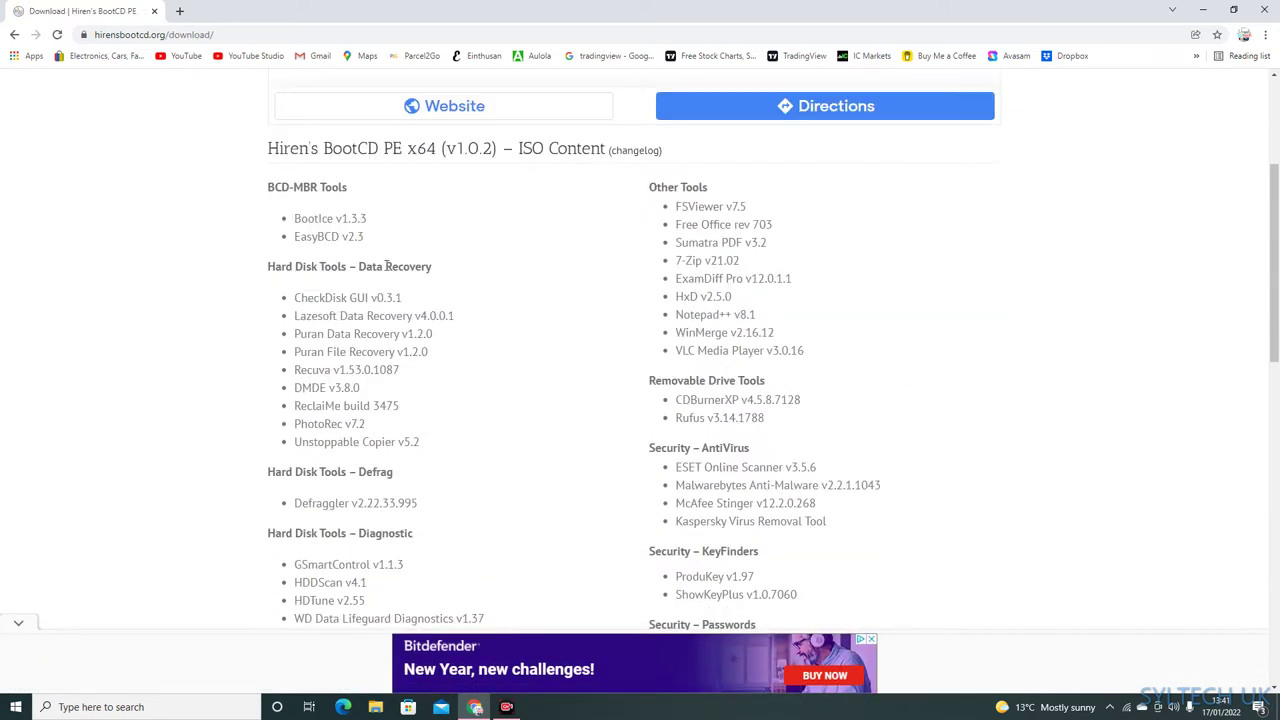
pyautogui.scroll(-3, 486, 257)
pyautogui.scroll(-3, 480, 250)
pyautogui.scroll(-2, 476, 244)
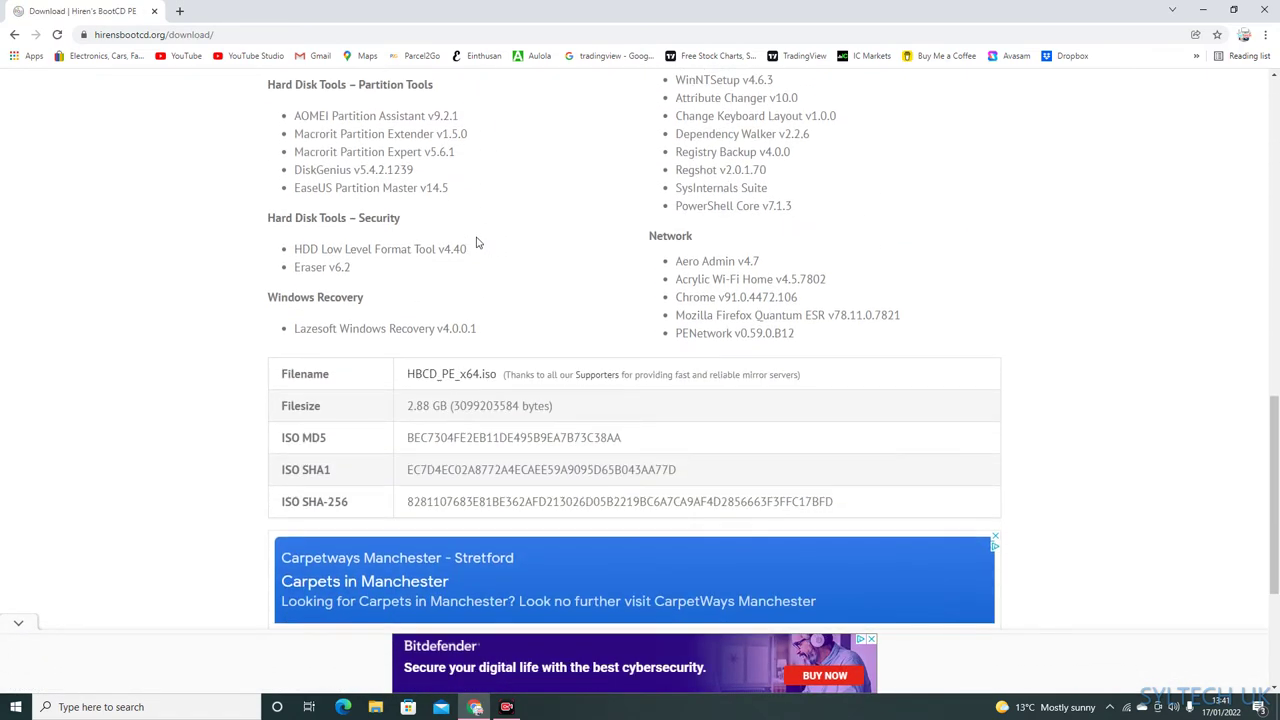
pyautogui.scroll(-2, 420, 265)
pyautogui.scroll(1, 296, 191)
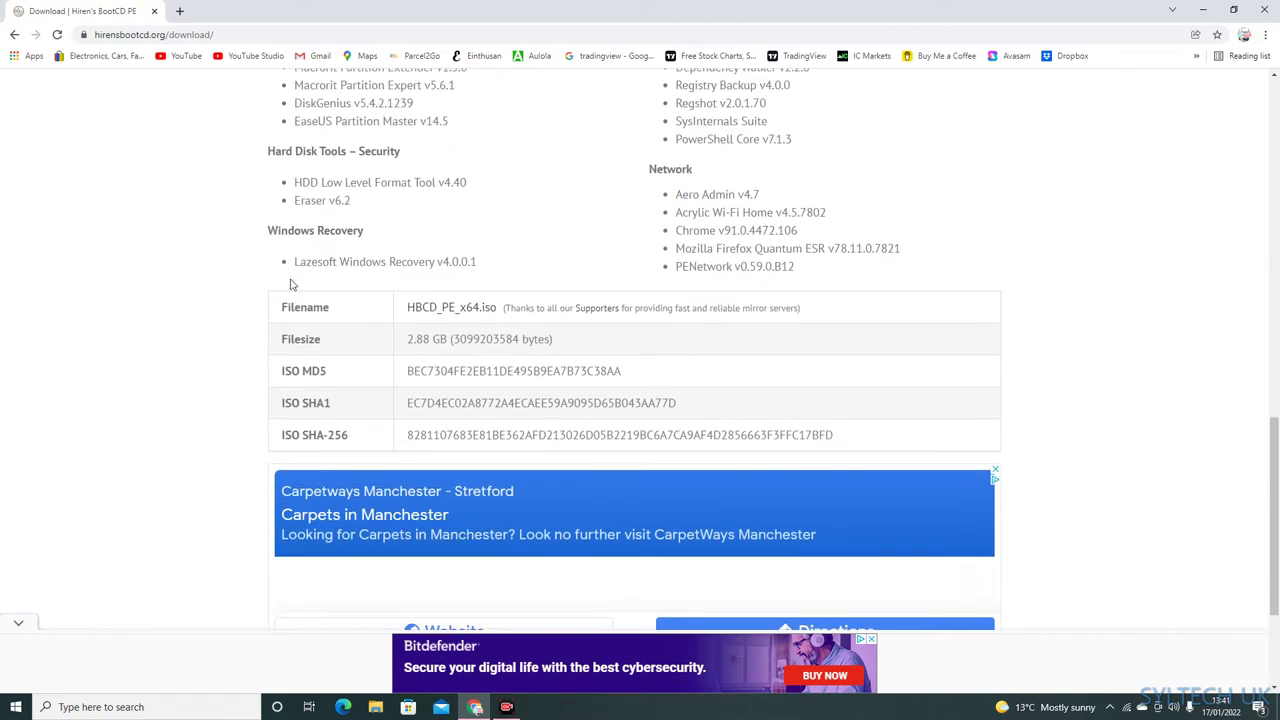
pyautogui.moveTo(283, 309); pyautogui.dragTo(348, 315)
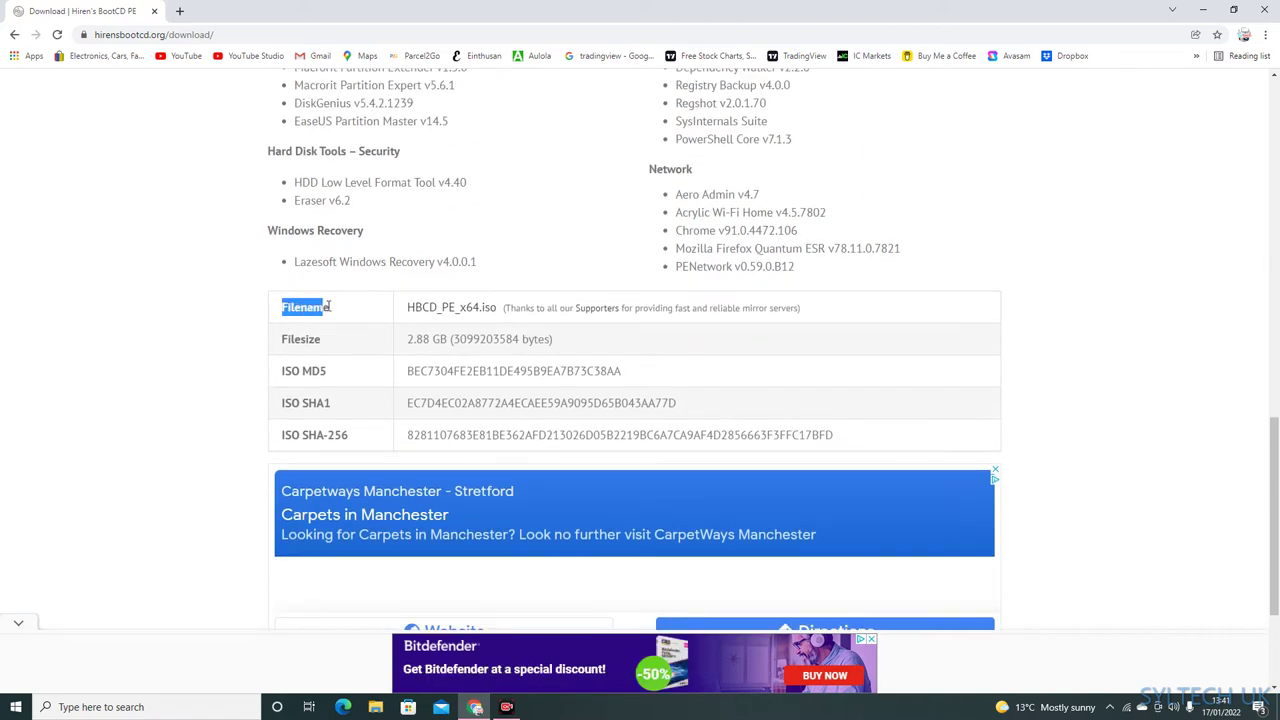
pyautogui.click(348, 315)
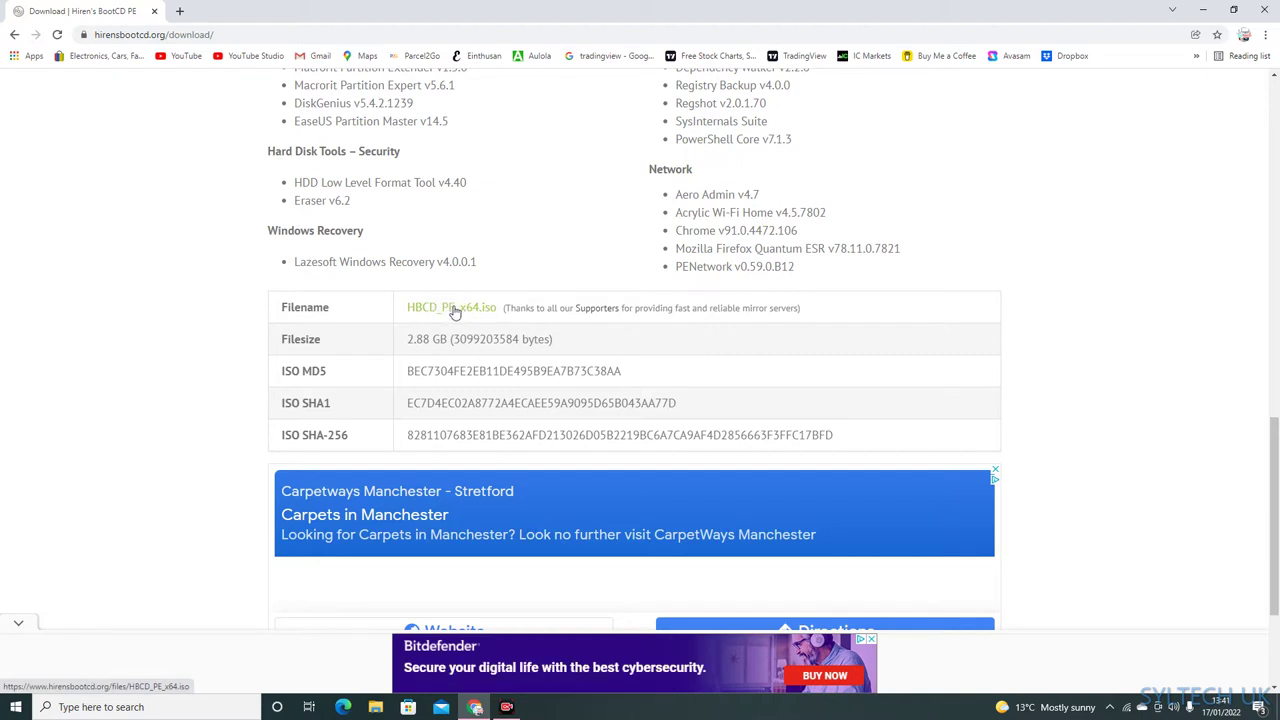
pyautogui.click(450, 310)
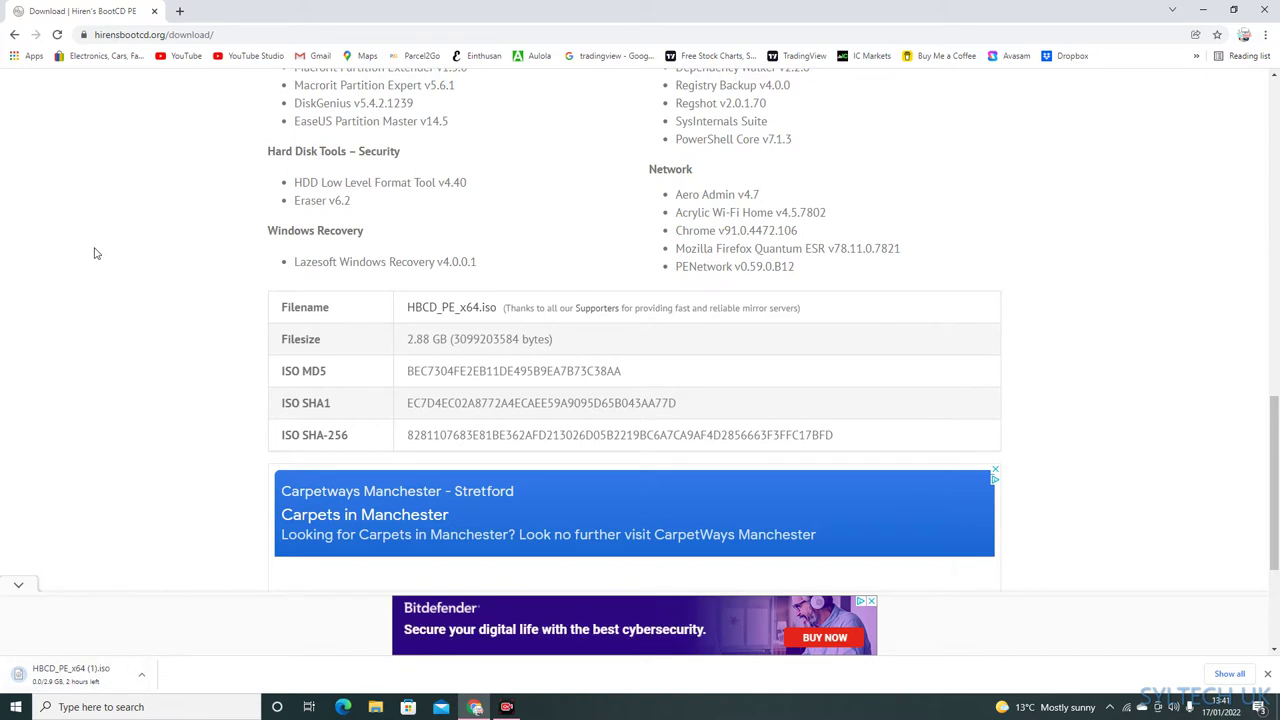
pyautogui.hotkey('ctrl', 't')
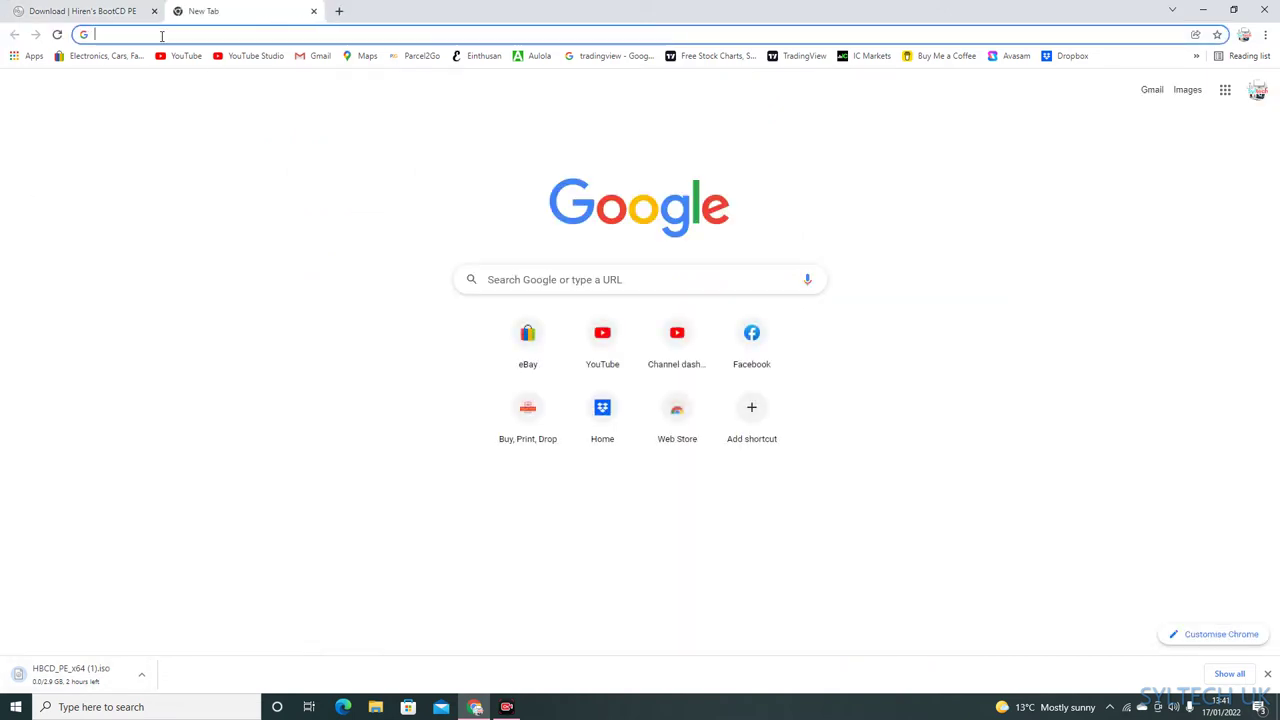
# Step: Search Google for 'yumi bootable' in the new tab
pyautogui.click(160, 34)
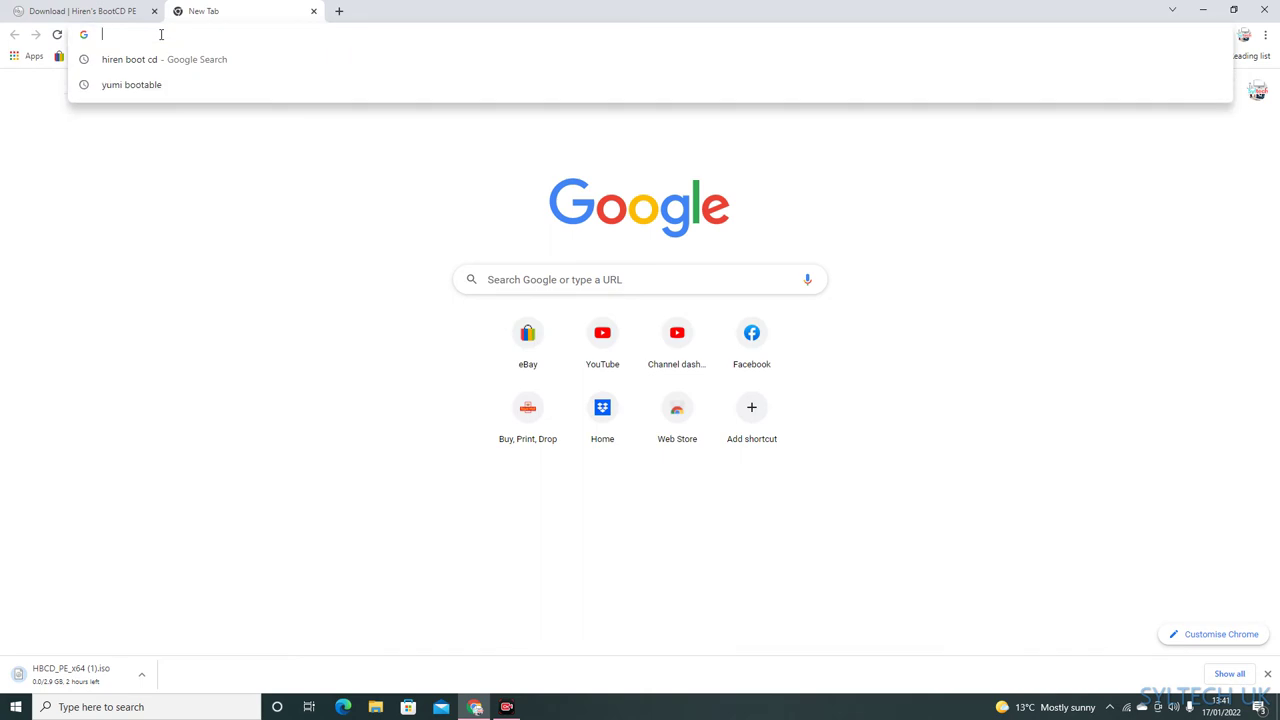
pyautogui.write('yumi ')
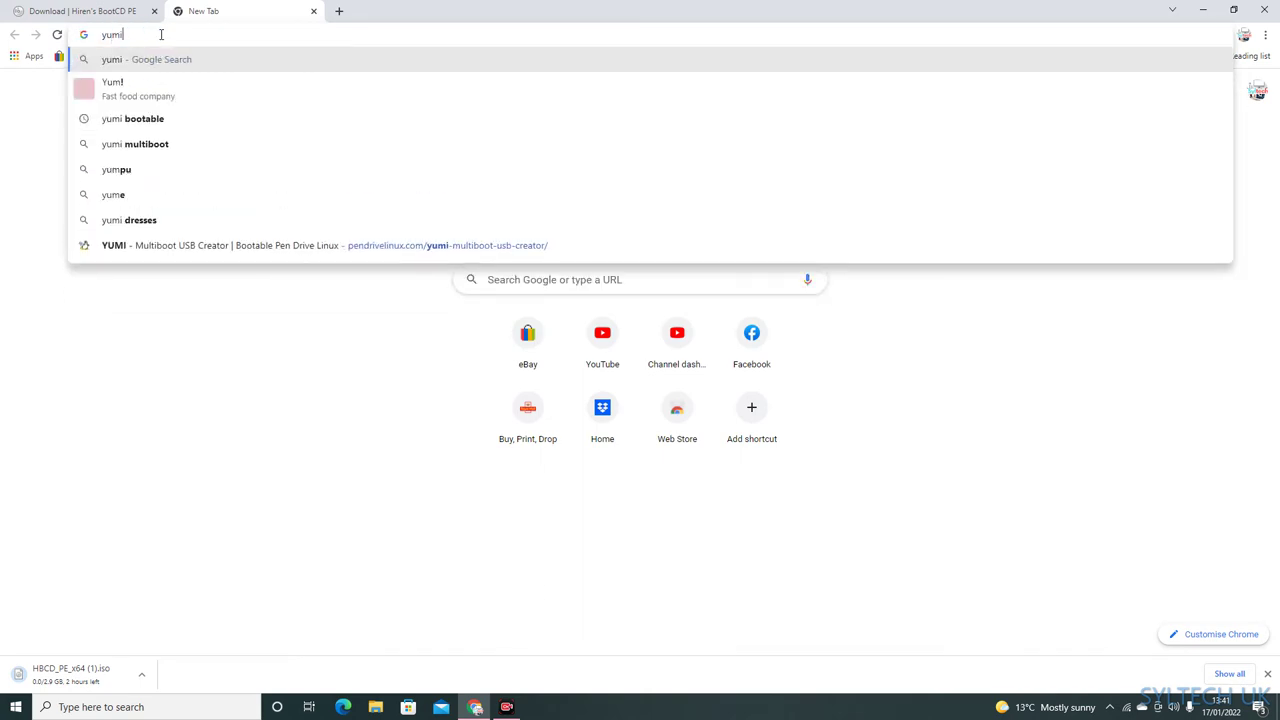
pyautogui.write('boot')
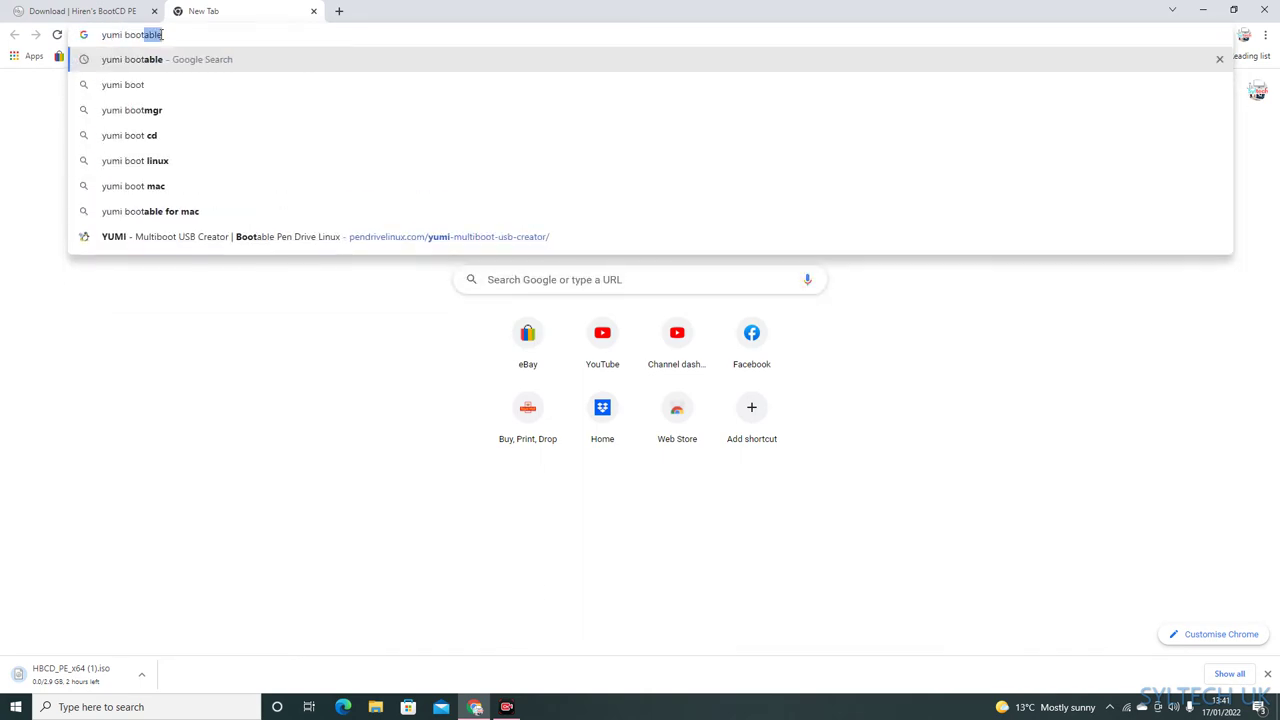
pyautogui.write('able')
pyautogui.press('Return')
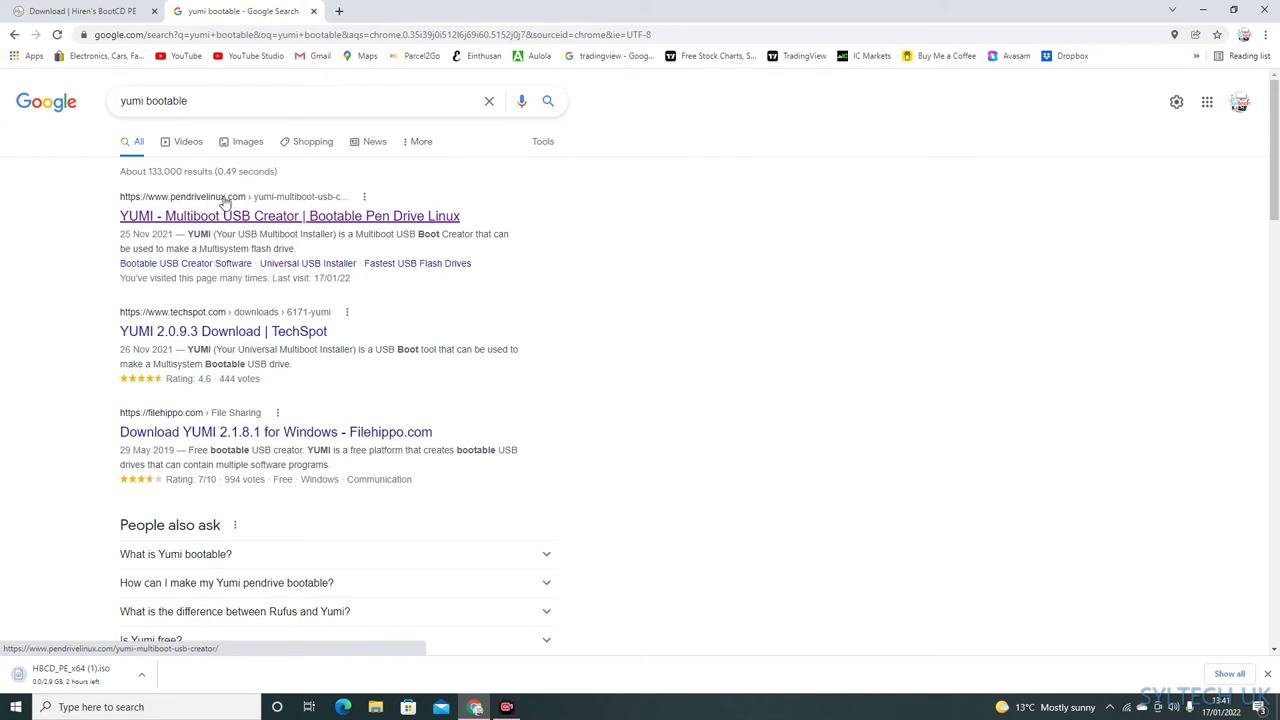
# Step: Open the pendrivelinux YUMI Multiboot USB Creator page and browse down it
pyautogui.click(227, 217)
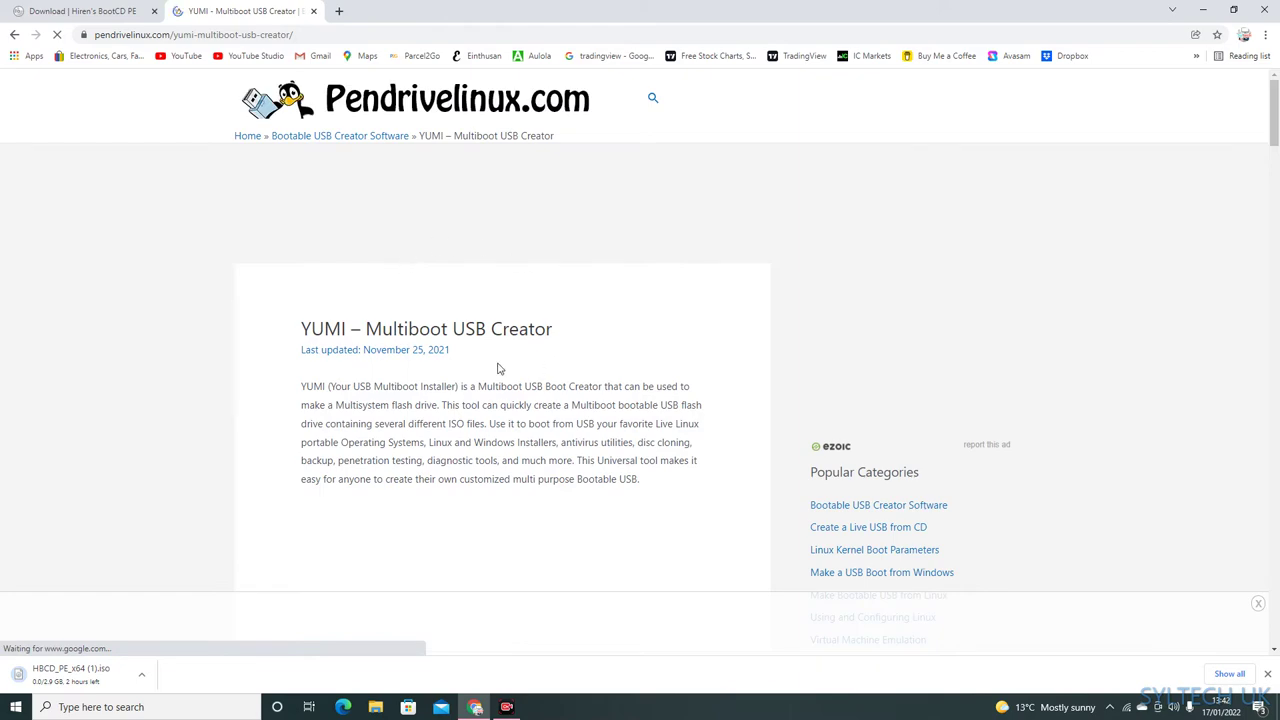
pyautogui.scroll(-1, 502, 363)
pyautogui.scroll(-2, 502, 363)
pyautogui.scroll(-3, 504, 360)
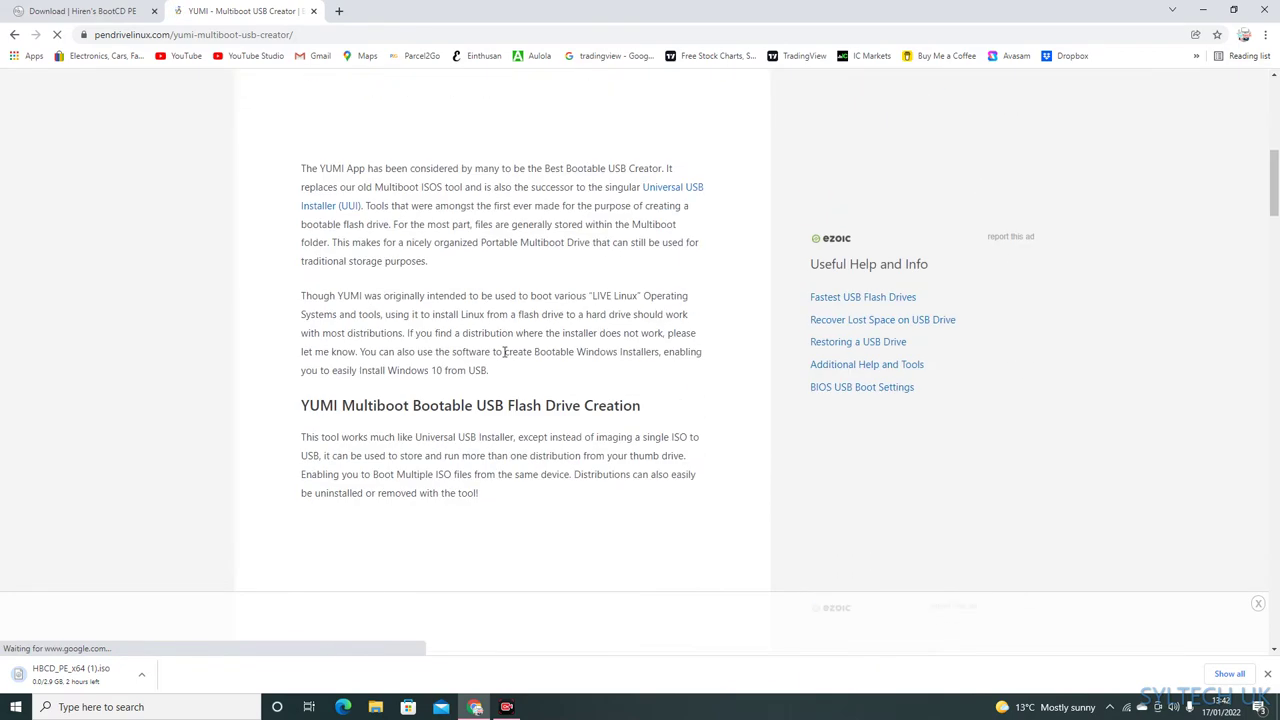
pyautogui.scroll(-3, 505, 357)
pyautogui.scroll(-3, 505, 357)
pyautogui.scroll(-3, 505, 357)
pyautogui.scroll(-3, 505, 356)
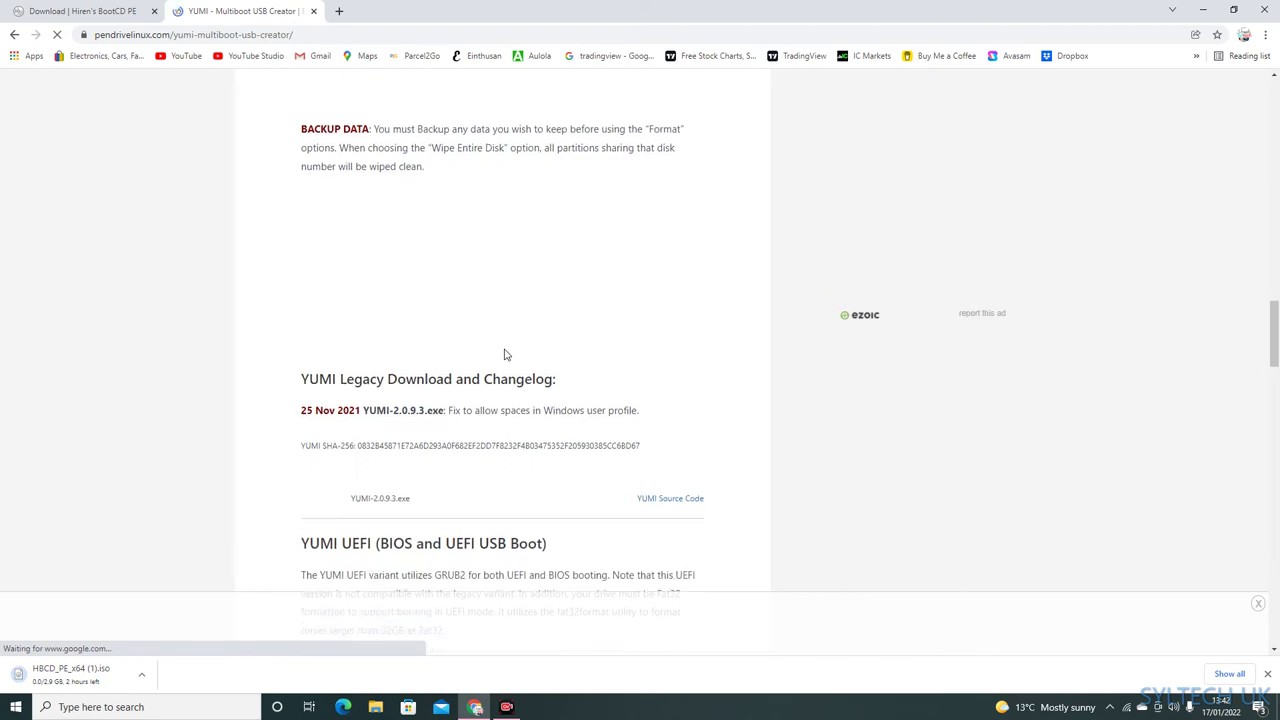
pyautogui.scroll(-3, 505, 355)
pyautogui.scroll(-3, 505, 355)
pyautogui.scroll(-3, 506, 351)
pyautogui.scroll(-2, 506, 350)
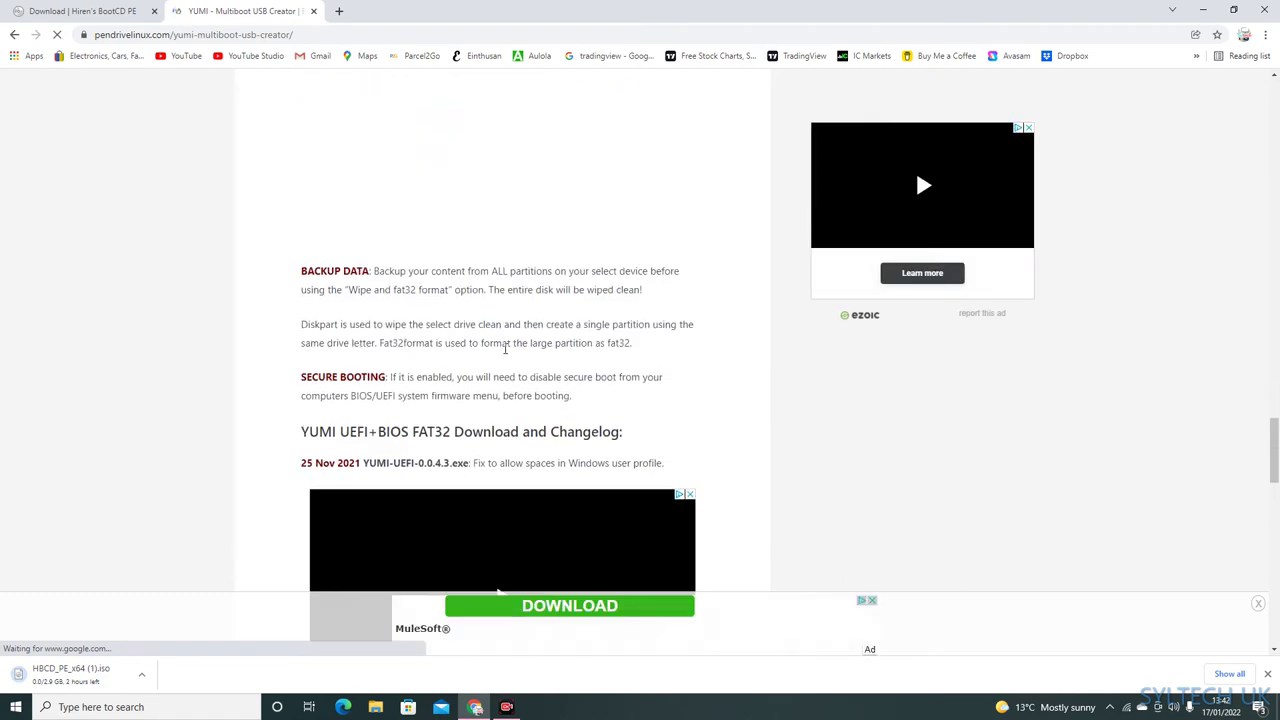
pyautogui.scroll(-2, 505, 348)
pyautogui.scroll(-2, 505, 347)
pyautogui.scroll(-3, 505, 347)
pyautogui.scroll(-2, 505, 347)
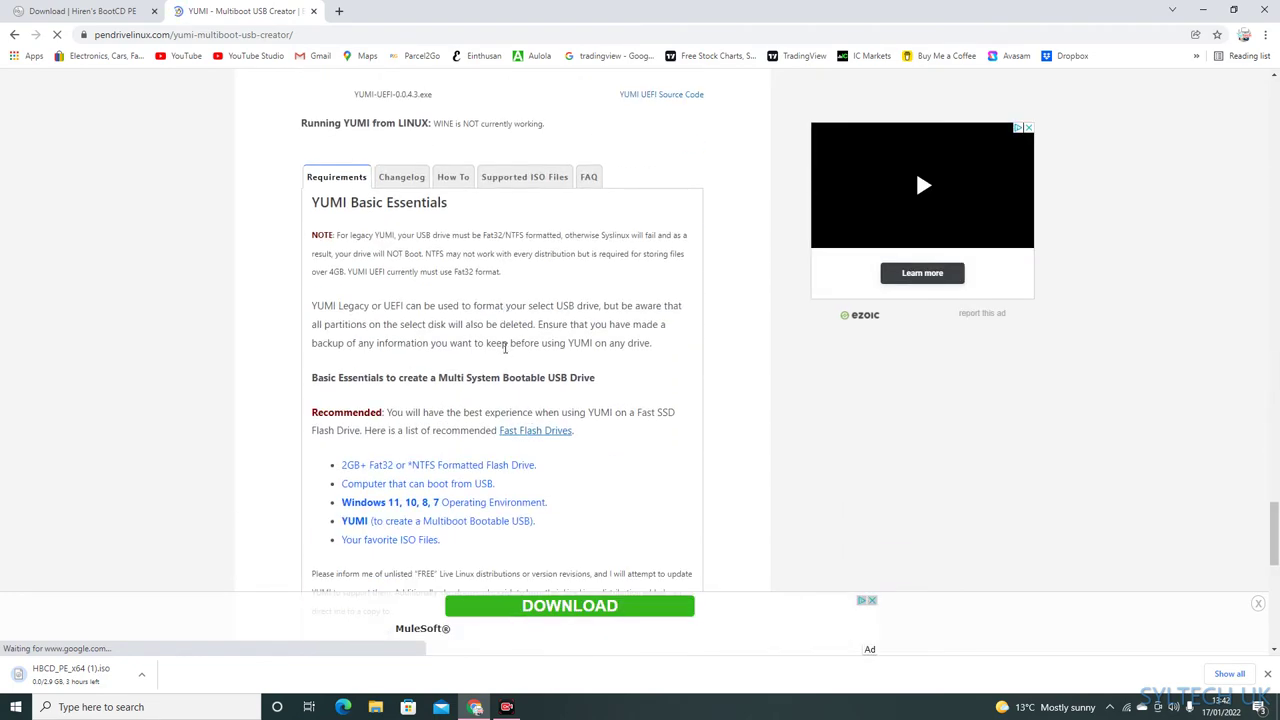
pyautogui.scroll(-3, 505, 347)
pyautogui.scroll(-3, 505, 347)
# Step: Download the legacy YUMI-2.0.9.3.exe installer and close the YUMI tab
pyautogui.scroll(1, 506, 349)
pyautogui.scroll(5, 506, 349)
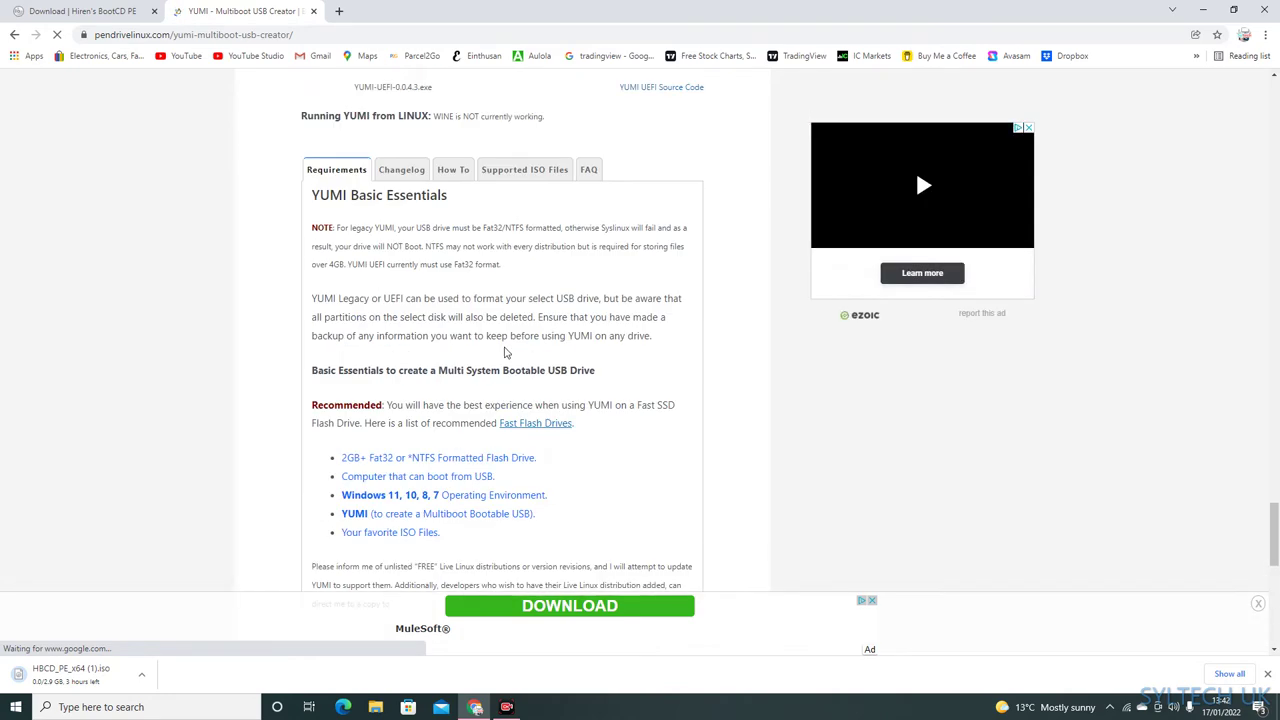
pyautogui.scroll(3, 505, 352)
pyautogui.scroll(3, 505, 352)
pyautogui.scroll(3, 505, 352)
pyautogui.scroll(3, 505, 352)
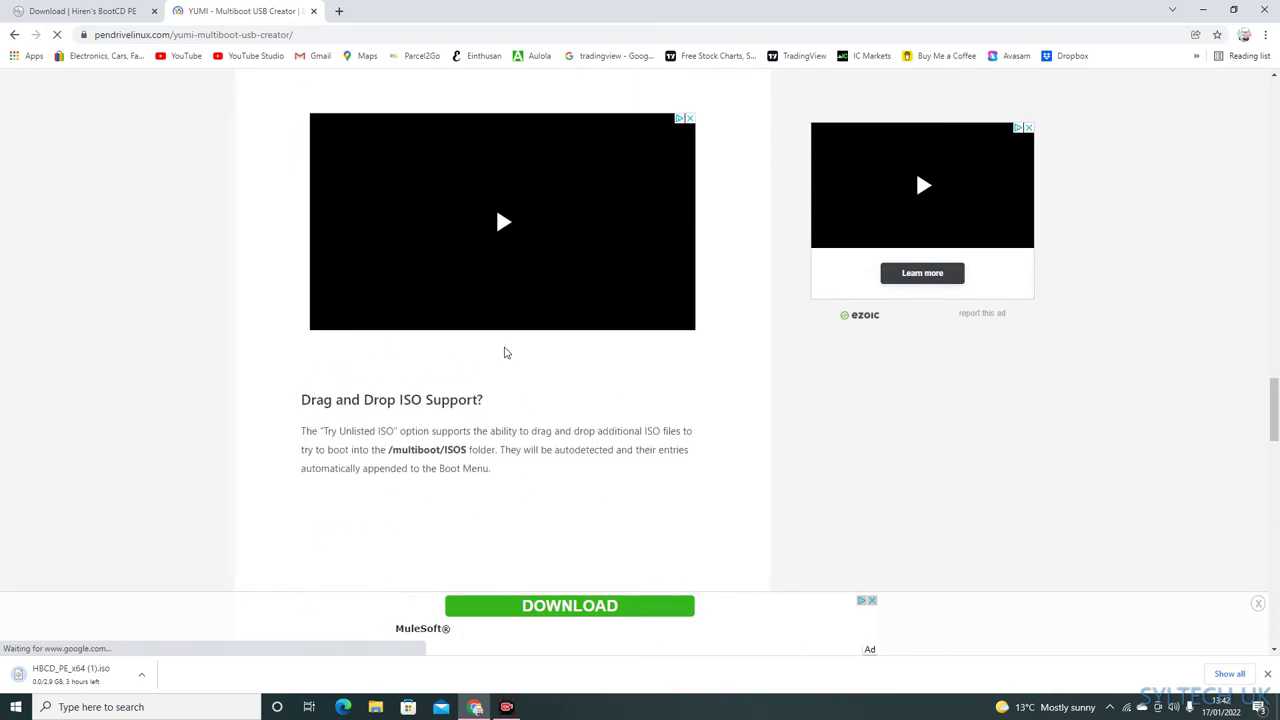
pyautogui.scroll(3, 505, 352)
pyautogui.scroll(1, 505, 352)
pyautogui.scroll(1, 501, 333)
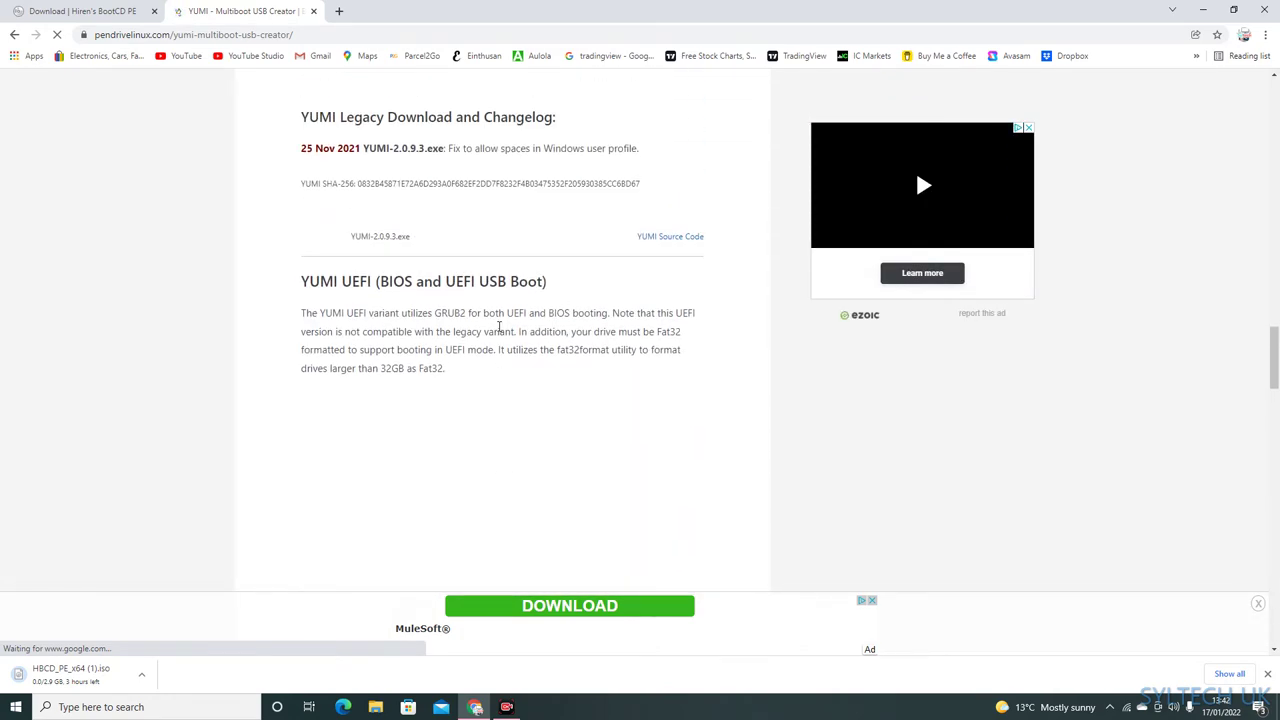
pyautogui.scroll(2, 500, 329)
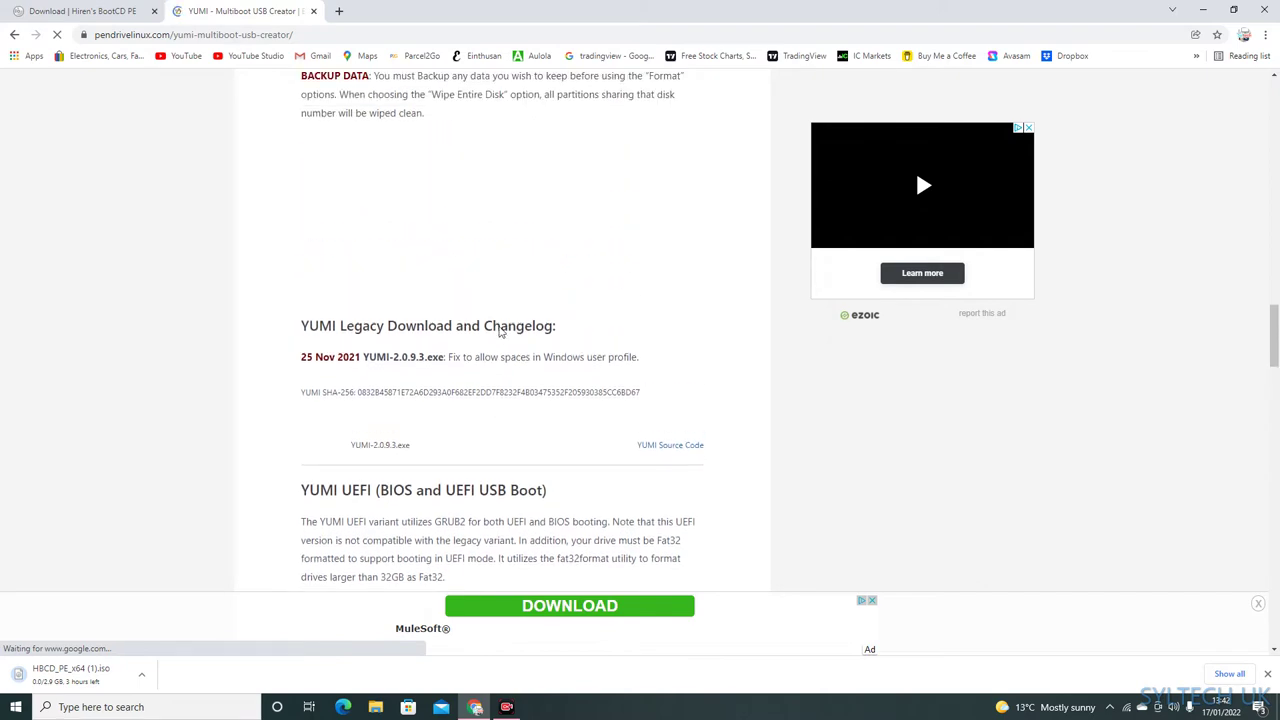
pyautogui.scroll(1, 500, 332)
pyautogui.scroll(2, 500, 332)
pyautogui.scroll(4, 500, 332)
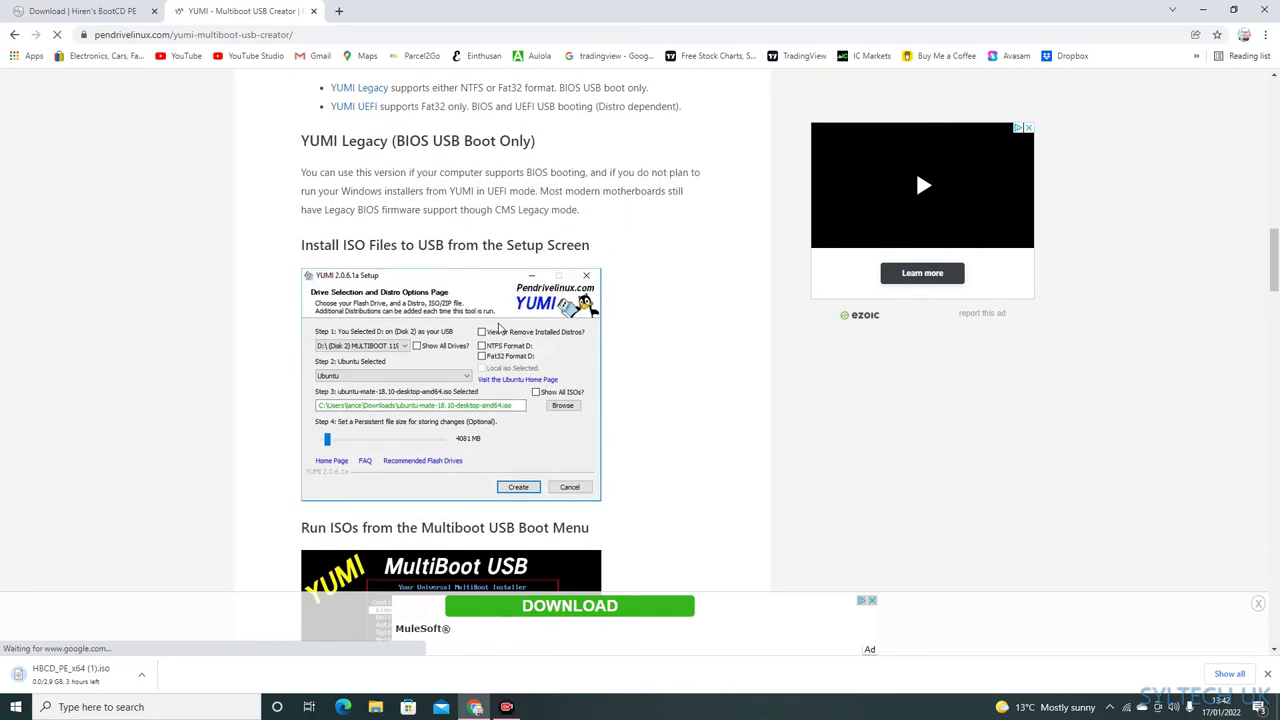
pyautogui.scroll(-1, 500, 330)
pyautogui.scroll(-4, 500, 330)
pyautogui.scroll(-2, 480, 310)
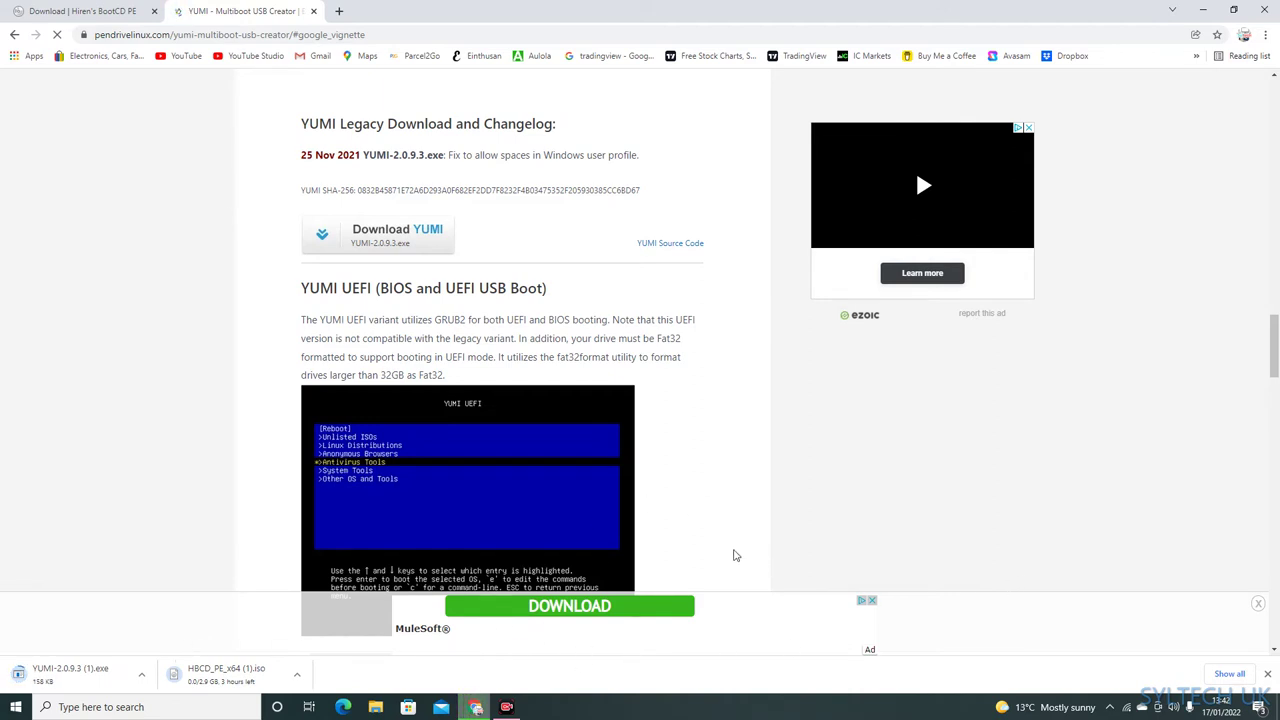
pyautogui.hotkey('ctrl', 'w')
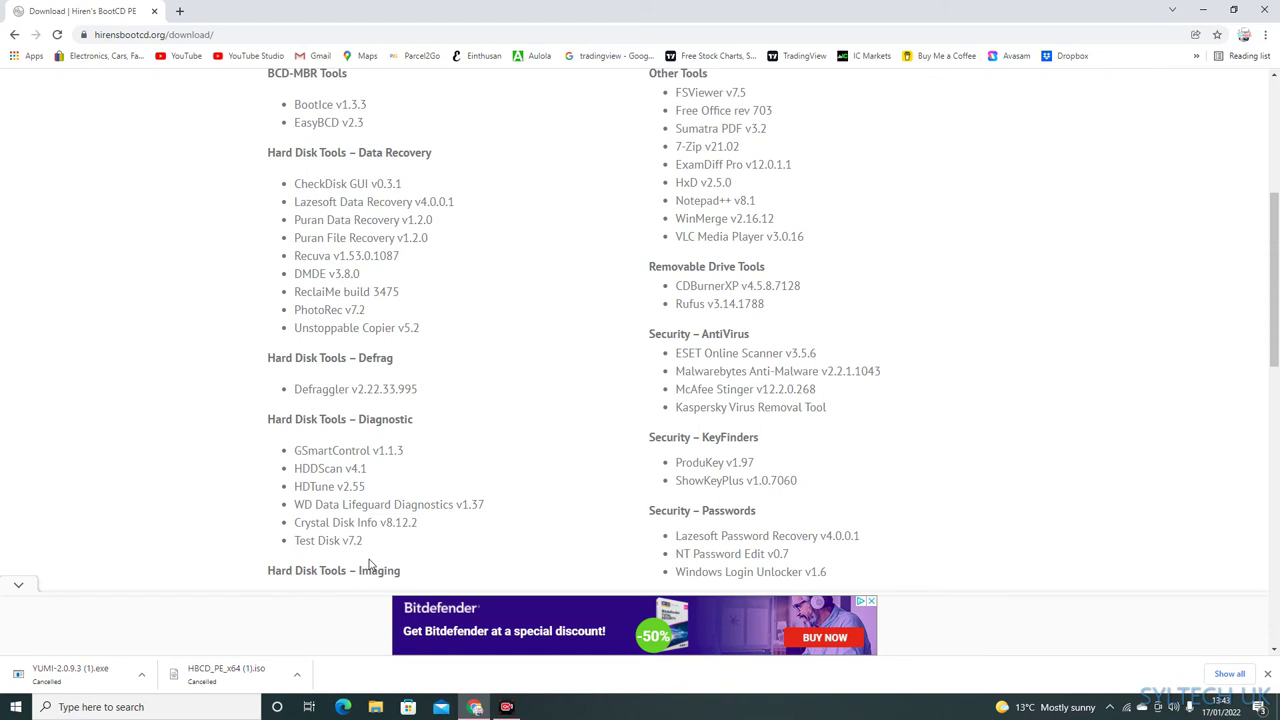
# Step: Scroll the Hiren's page to the top and minimize Chrome to reveal the desktop
pyautogui.scroll(3, 368, 565)
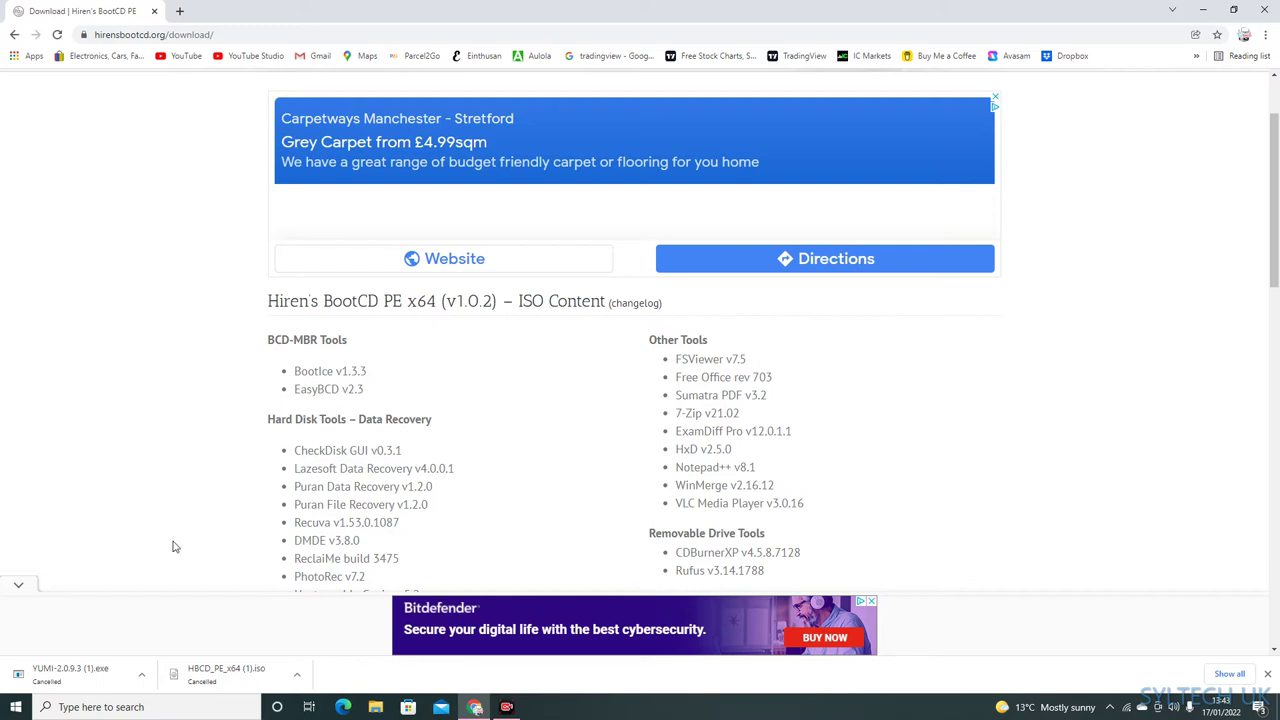
pyautogui.scroll(2, 194, 471)
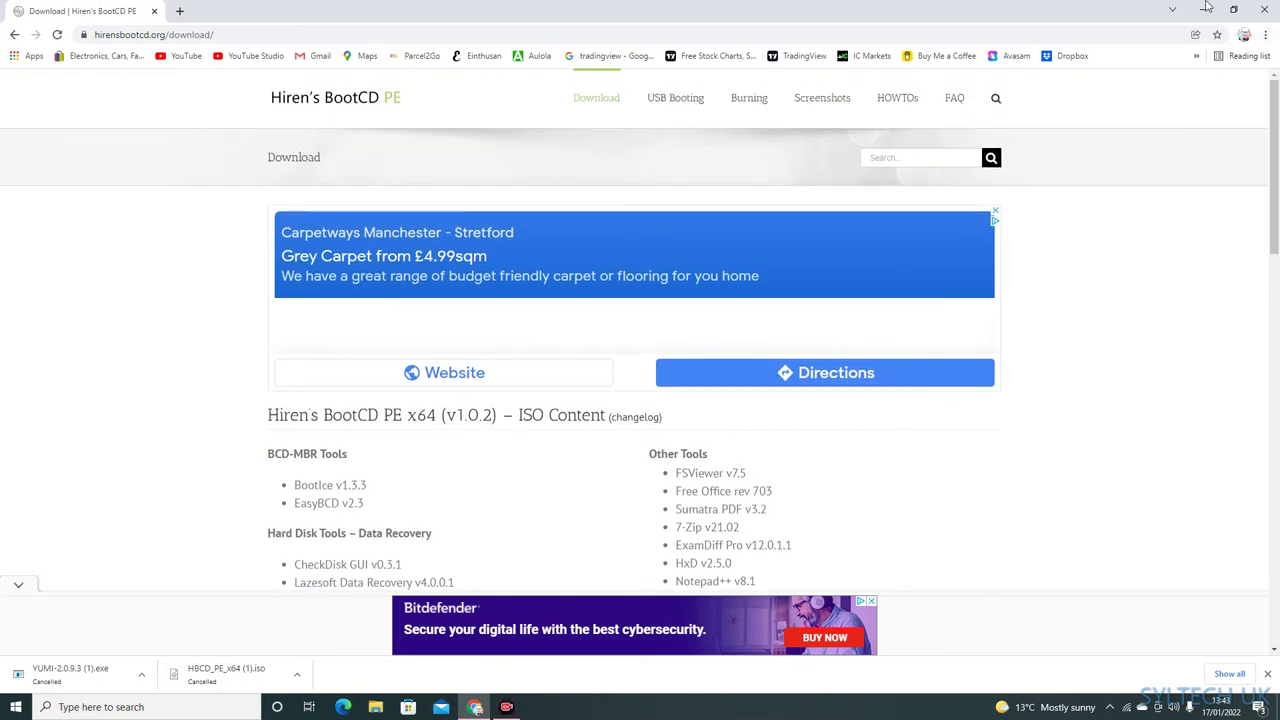
pyautogui.click(1202, 10)
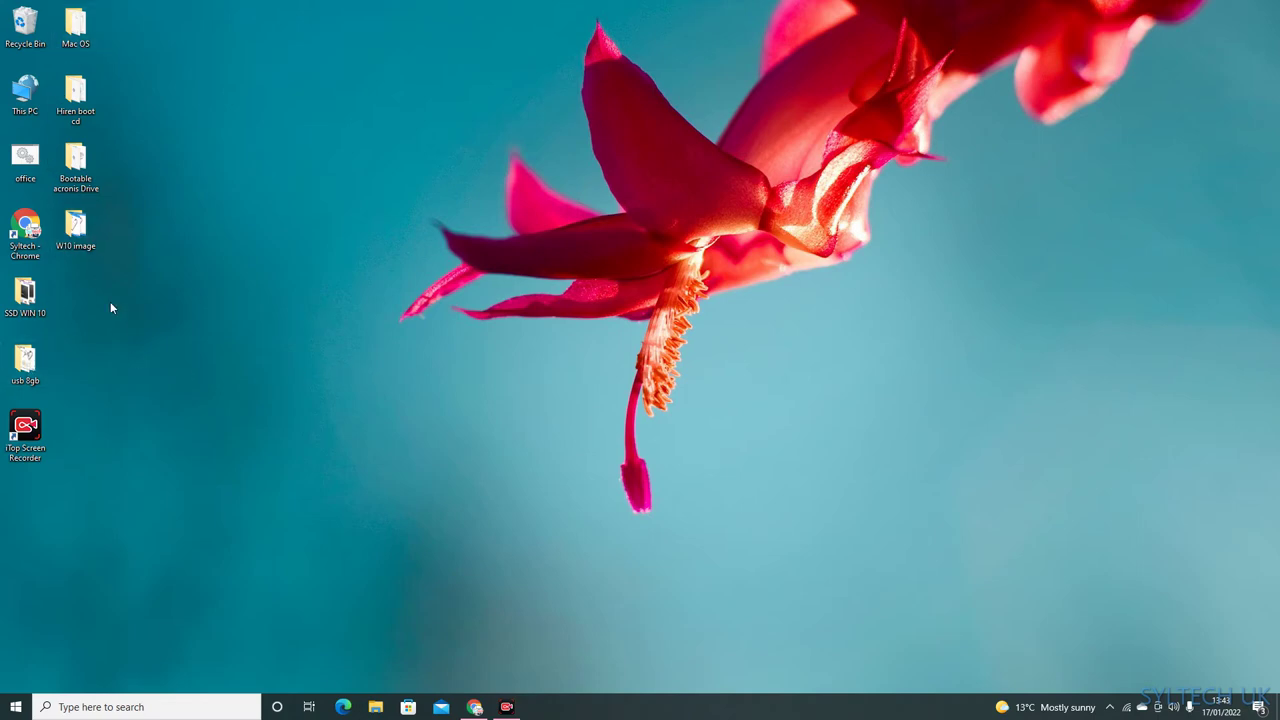
# Step: Open the desktop 'Hiren boot cd' folder and right-click the YUMI-2.0.9.3 installer
pyautogui.doubleClick(78, 100)
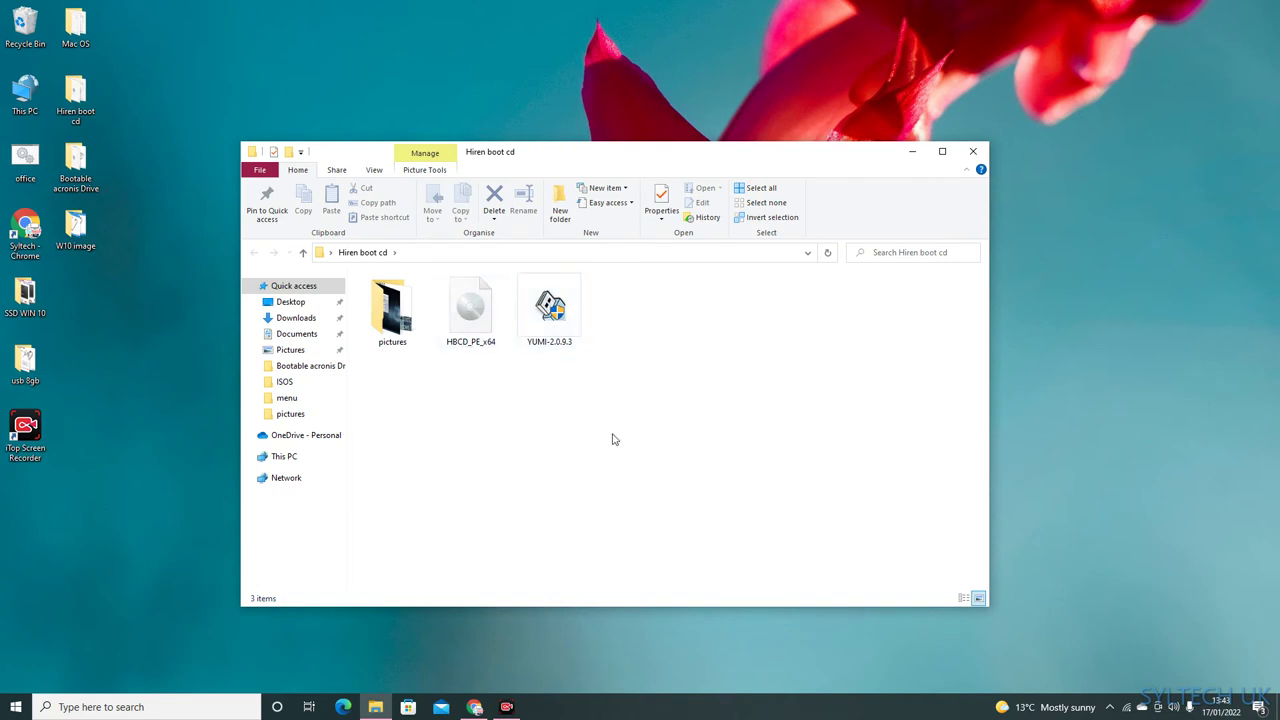
pyautogui.click(555, 302)
pyautogui.doubleClick(552, 308)
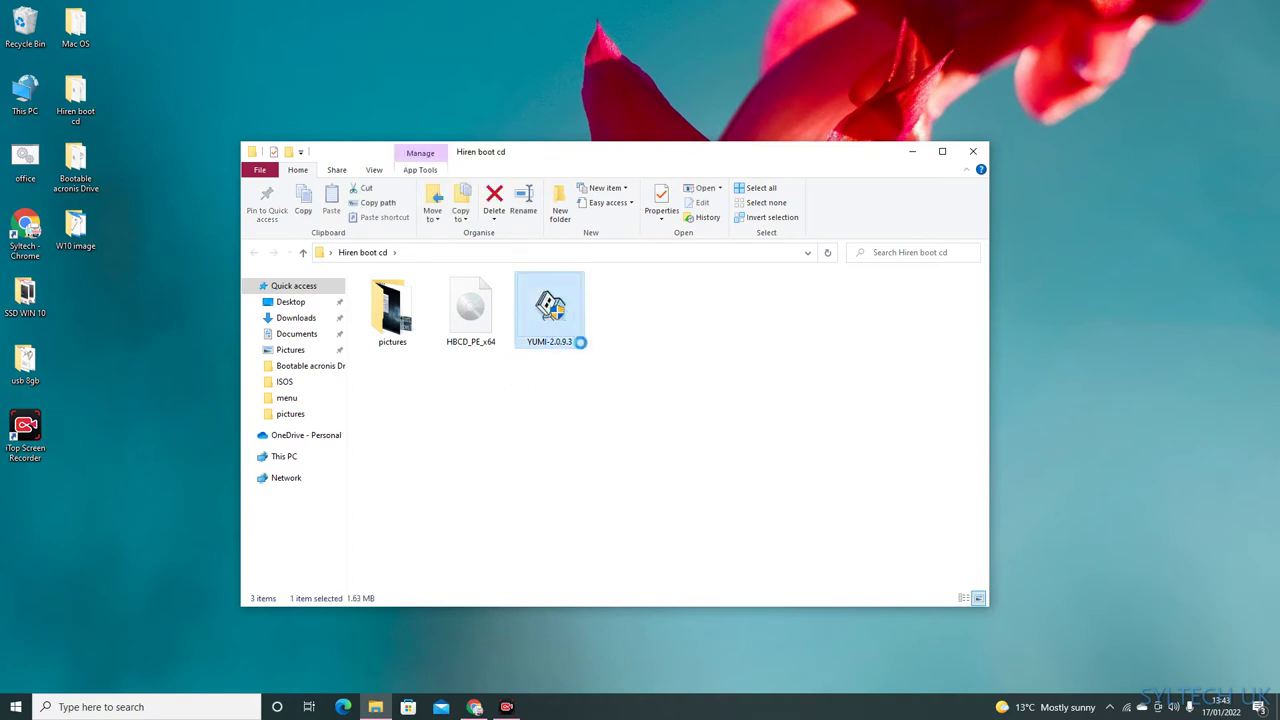
pyautogui.rightClick(576, 332)
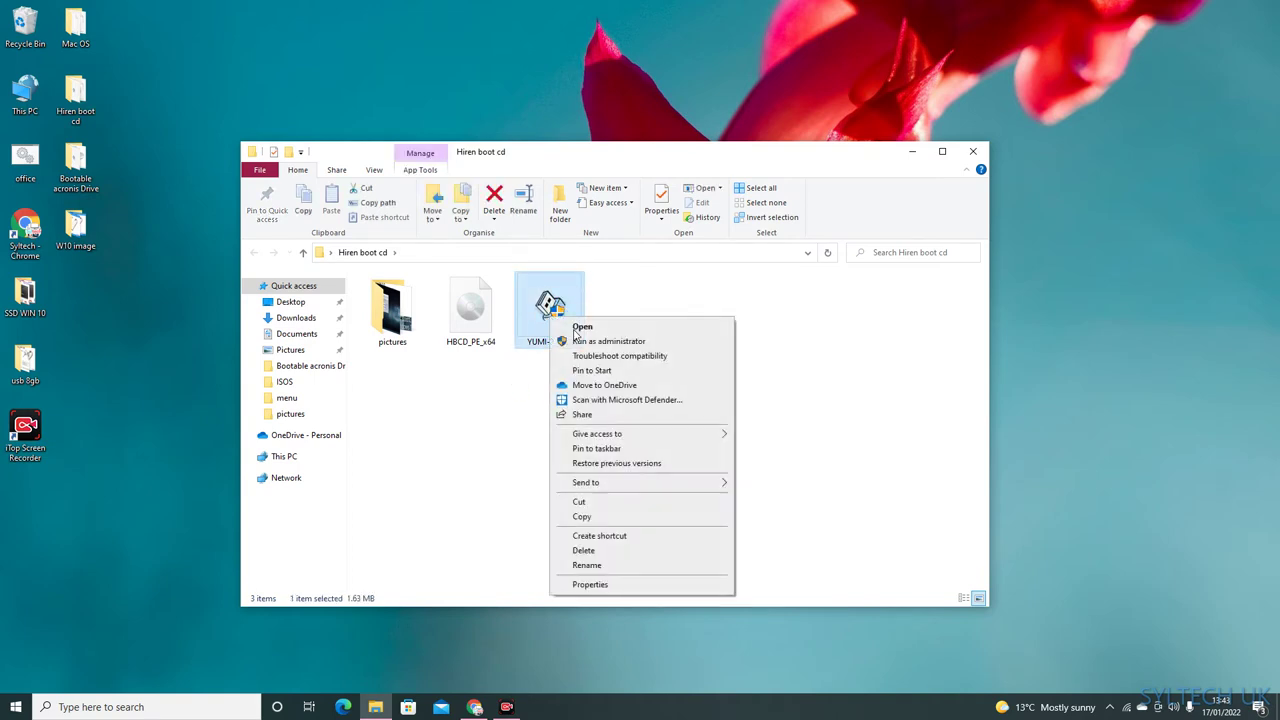
# Step: Run YUMI-2.0.9.3 as administrator, accept its licence, and close the USB Drive (D:) window
pyautogui.click(625, 345)
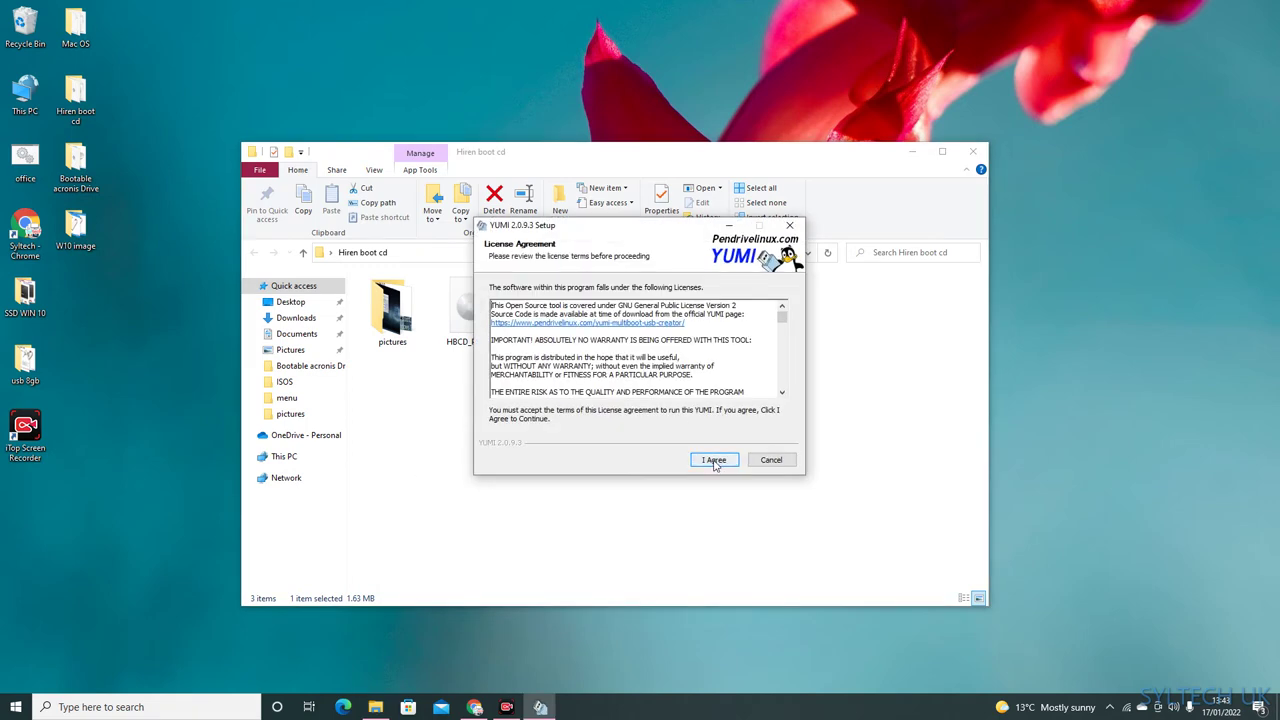
pyautogui.click(714, 460)
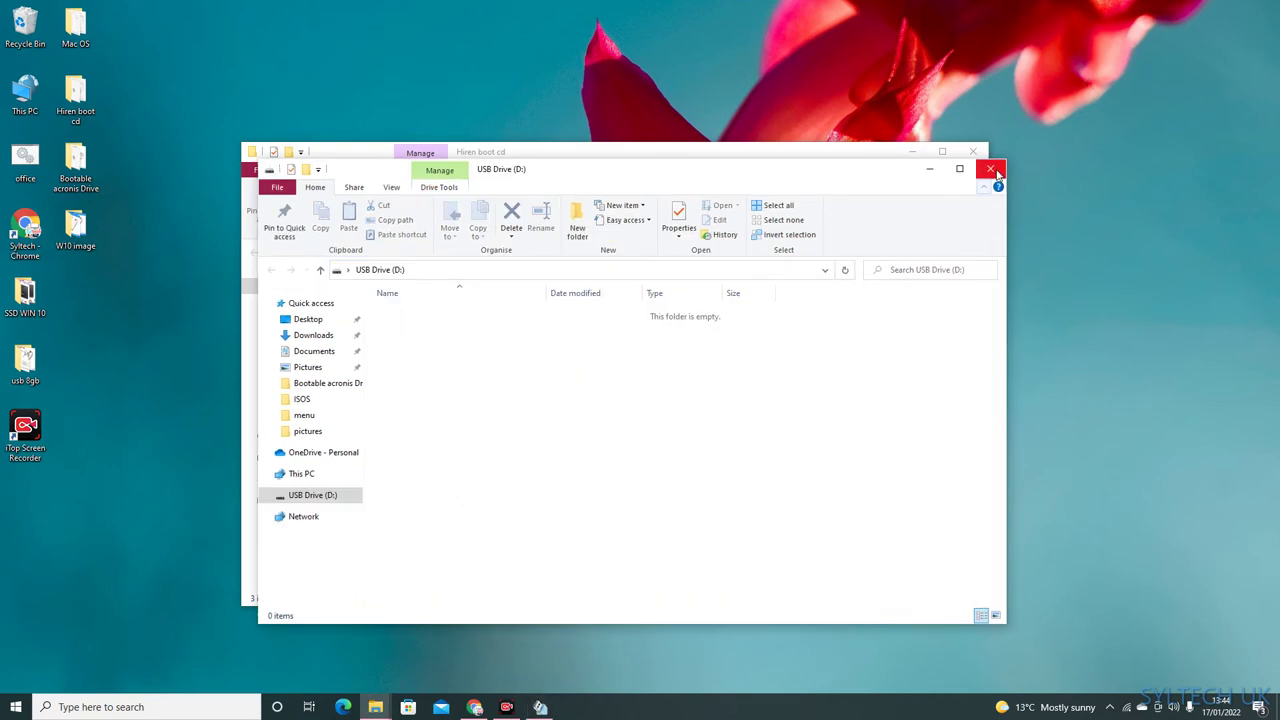
pyautogui.click(990, 168)
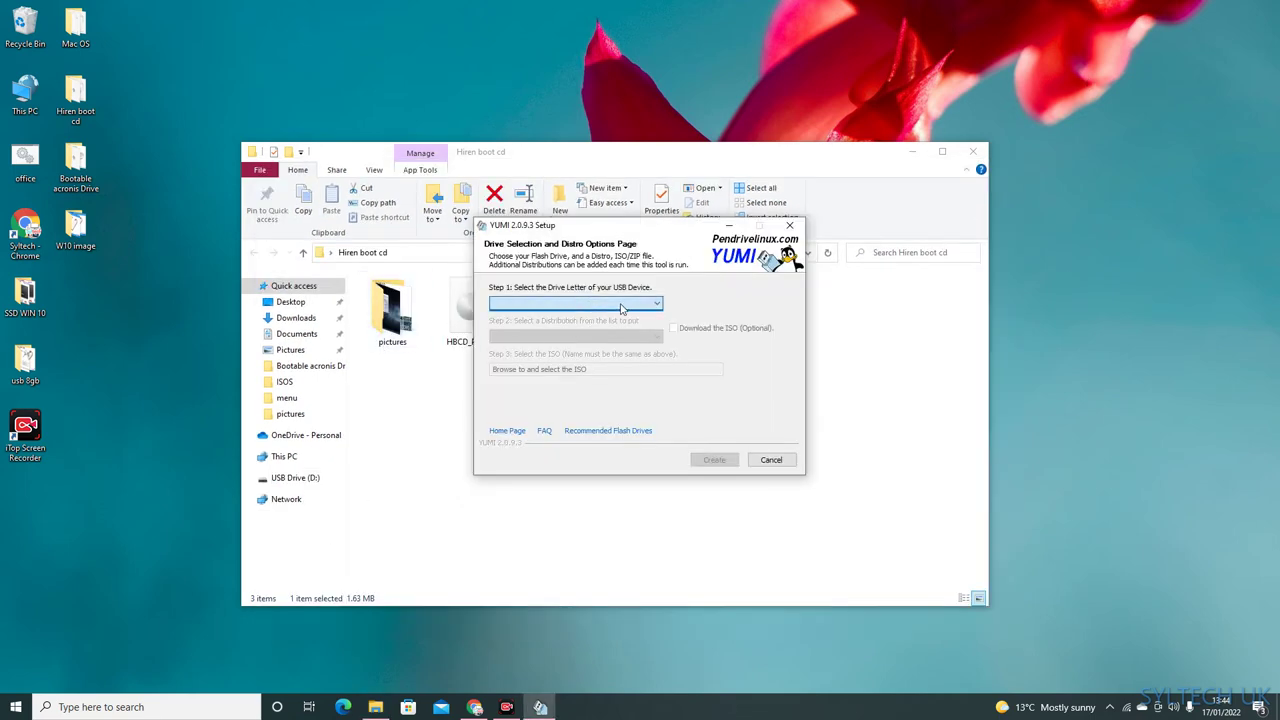
# Step: Restart YUMI-2.0.9.3 as administrator and accept the licence again
pyautogui.click(790, 225)
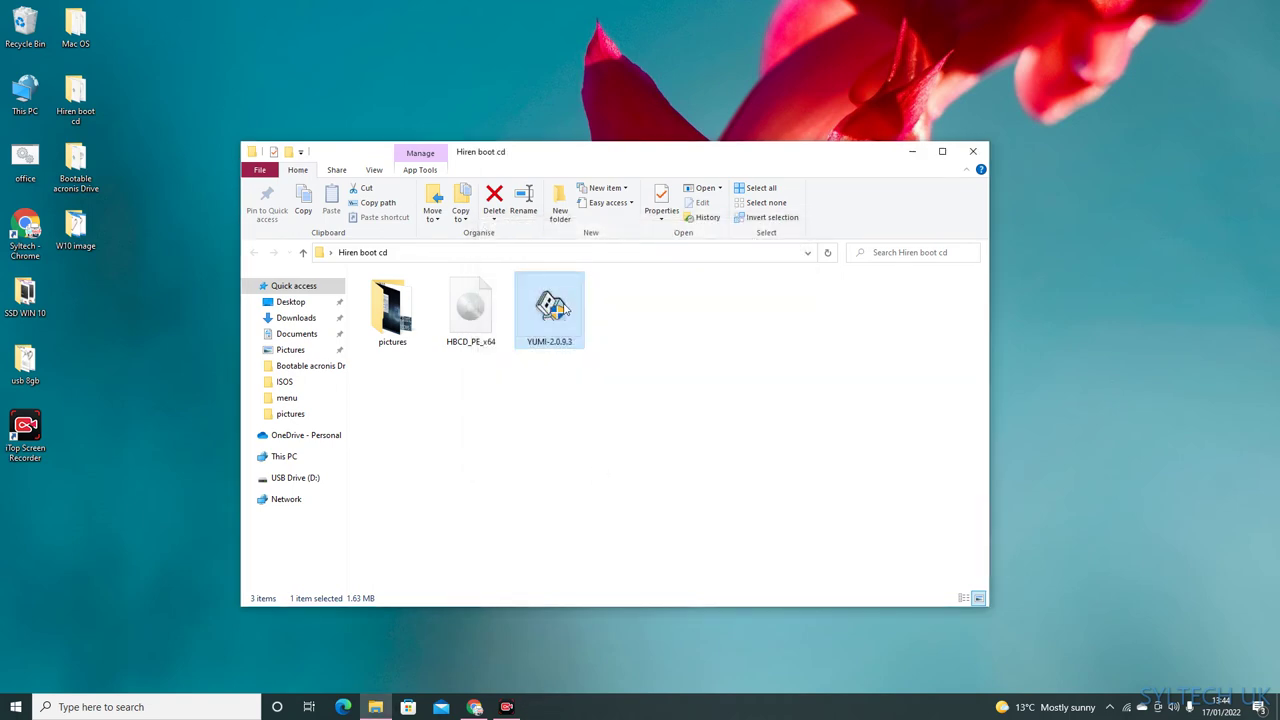
pyautogui.rightClick(565, 310)
pyautogui.click(600, 328)
pyautogui.click(714, 461)
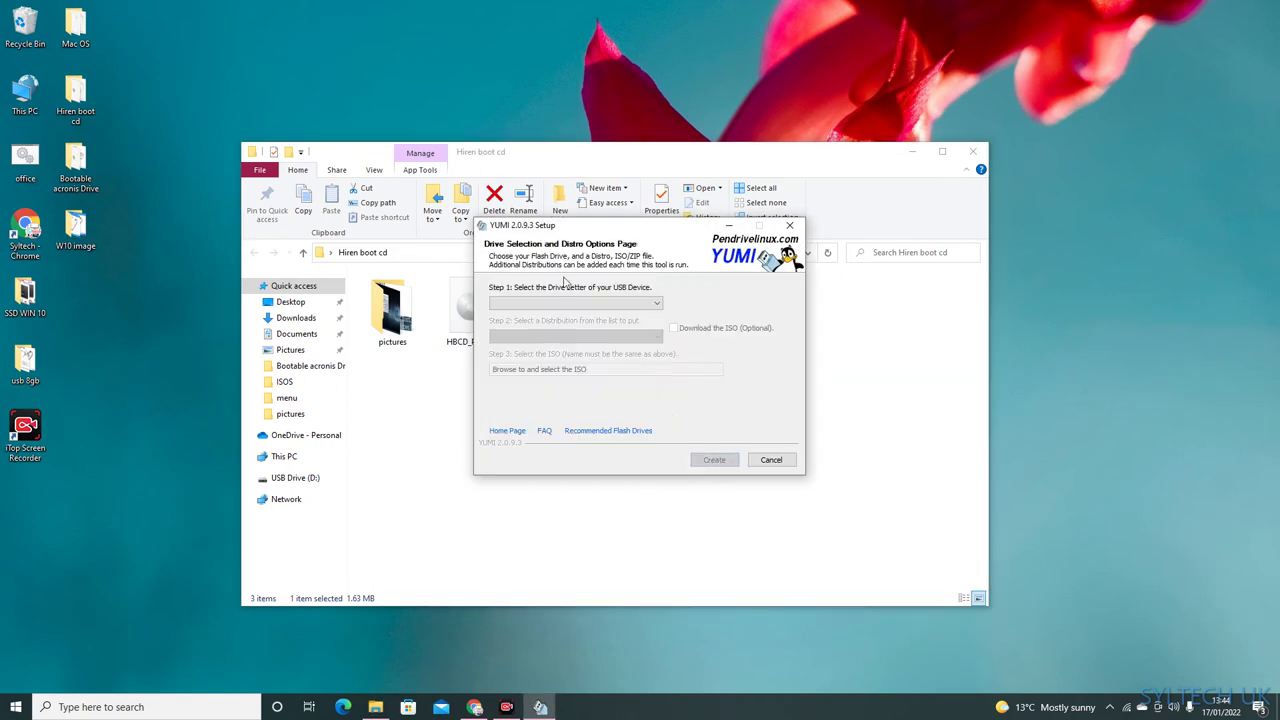
# Step: Select drive D: as the USB target with NTFS formatting
pyautogui.click(596, 303)
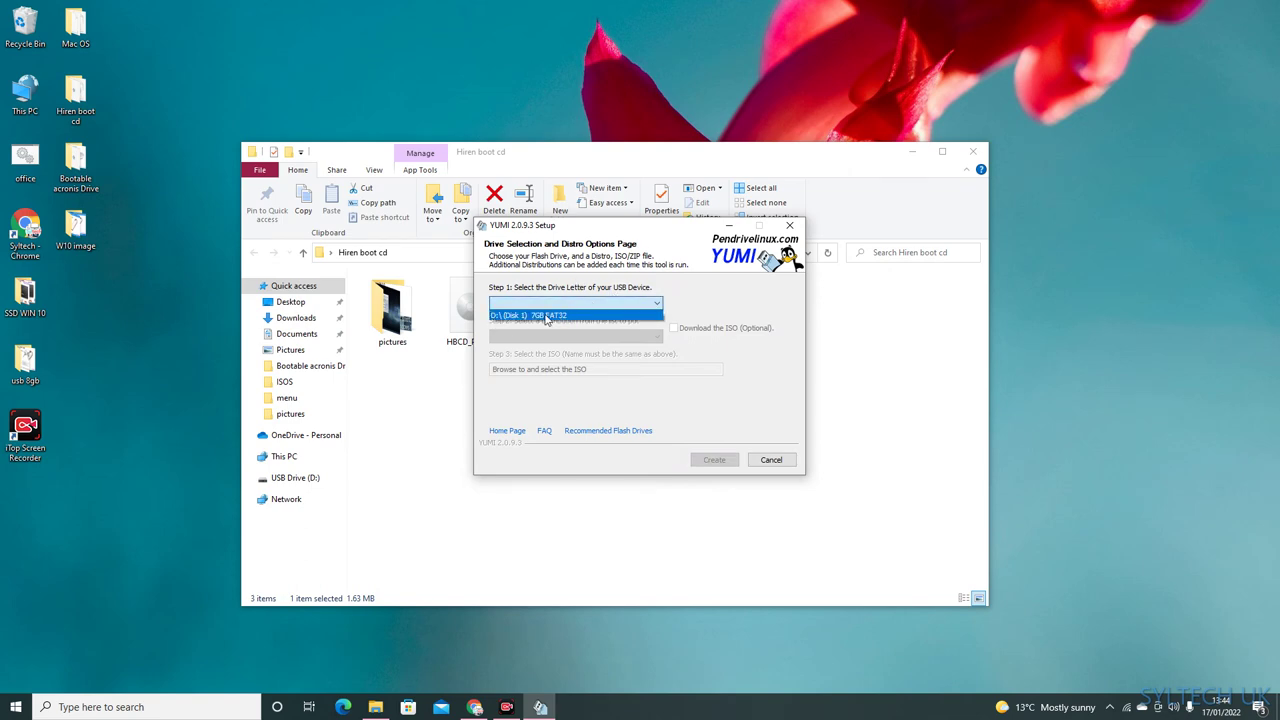
pyautogui.click(546, 316)
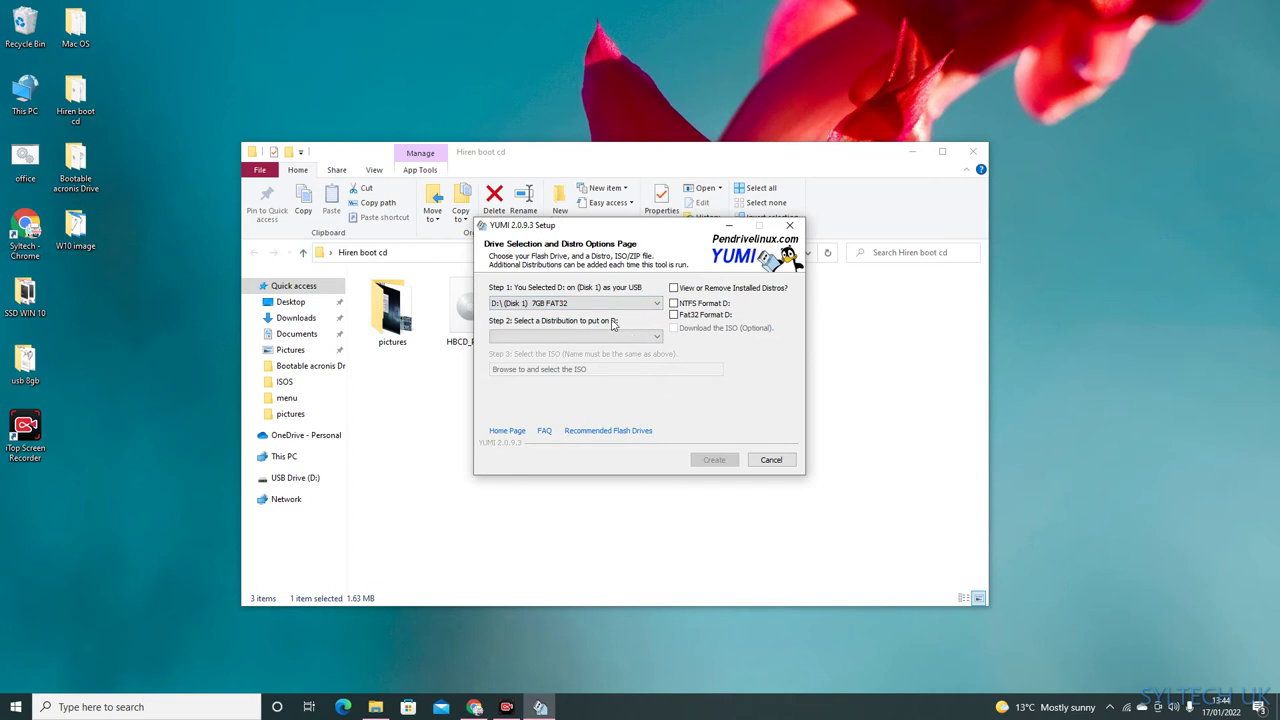
pyautogui.click(657, 303)
pyautogui.click(676, 304)
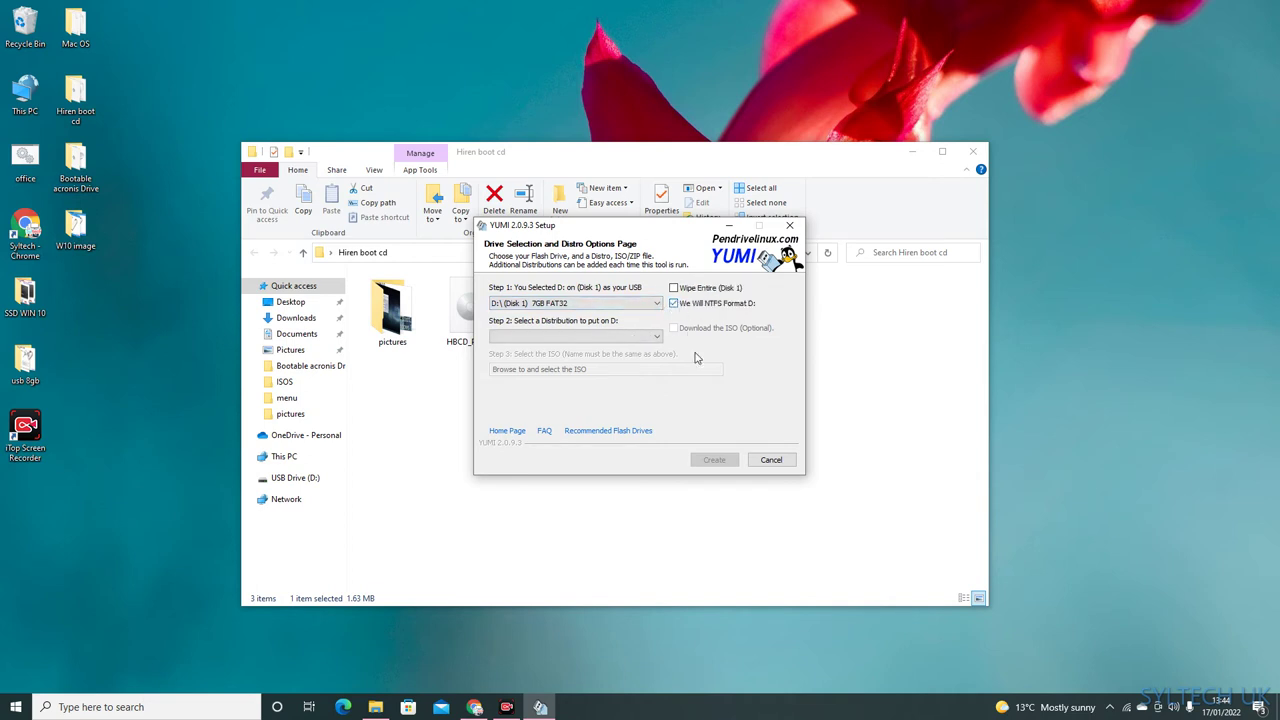
# Step: Add HBCD_PE_x64.iso via Try Unlisted ISO (GRUB Partition 4) and request creation
pyautogui.click(605, 340)
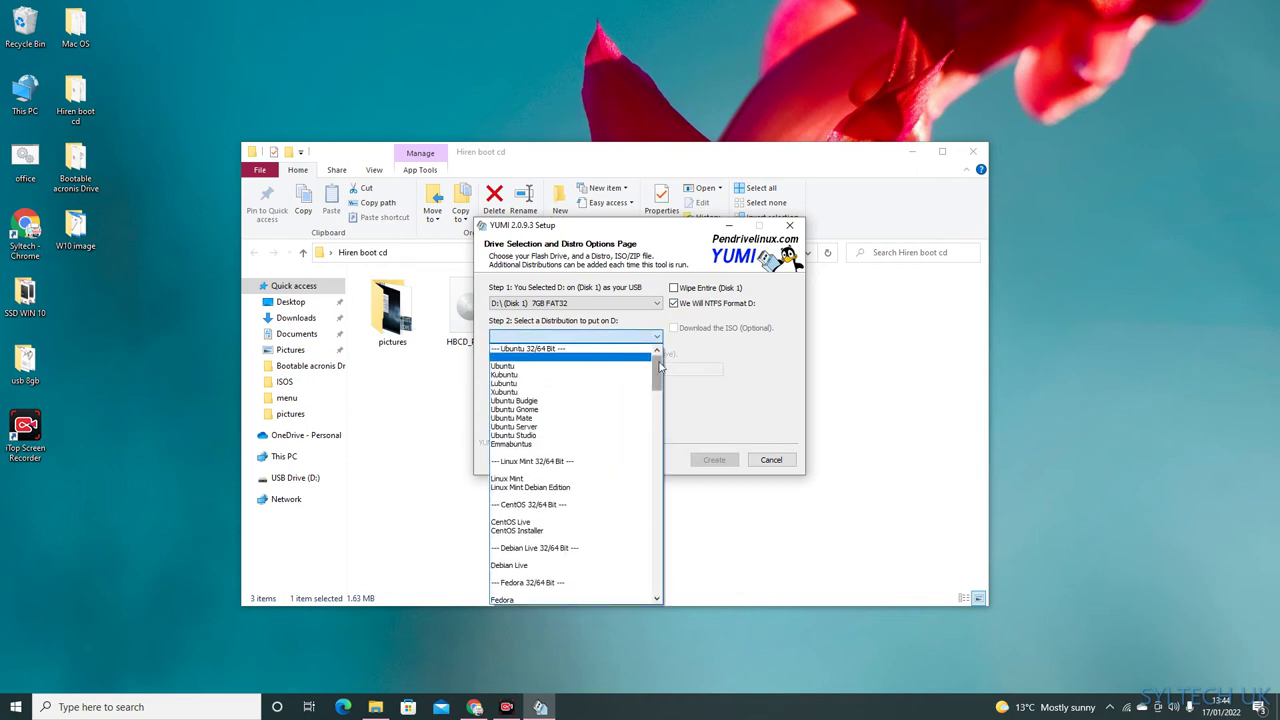
pyautogui.moveTo(659, 368); pyautogui.dragTo(658, 580)
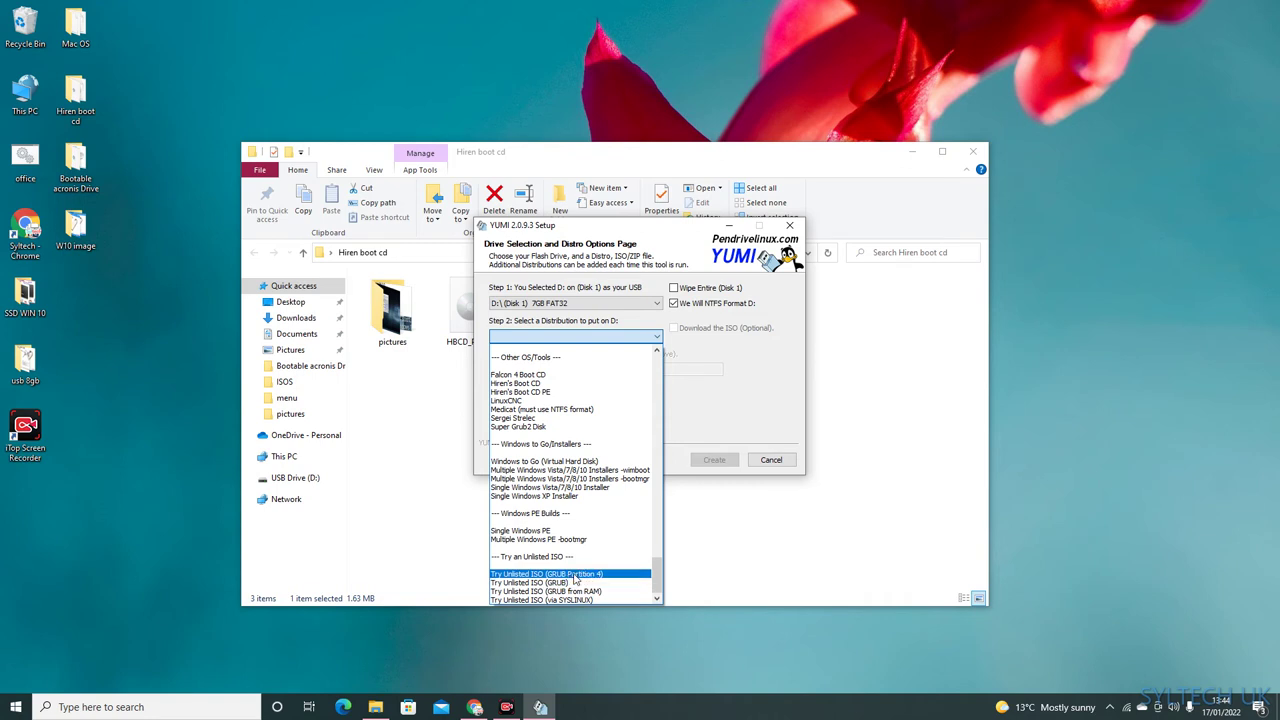
pyautogui.click(575, 574)
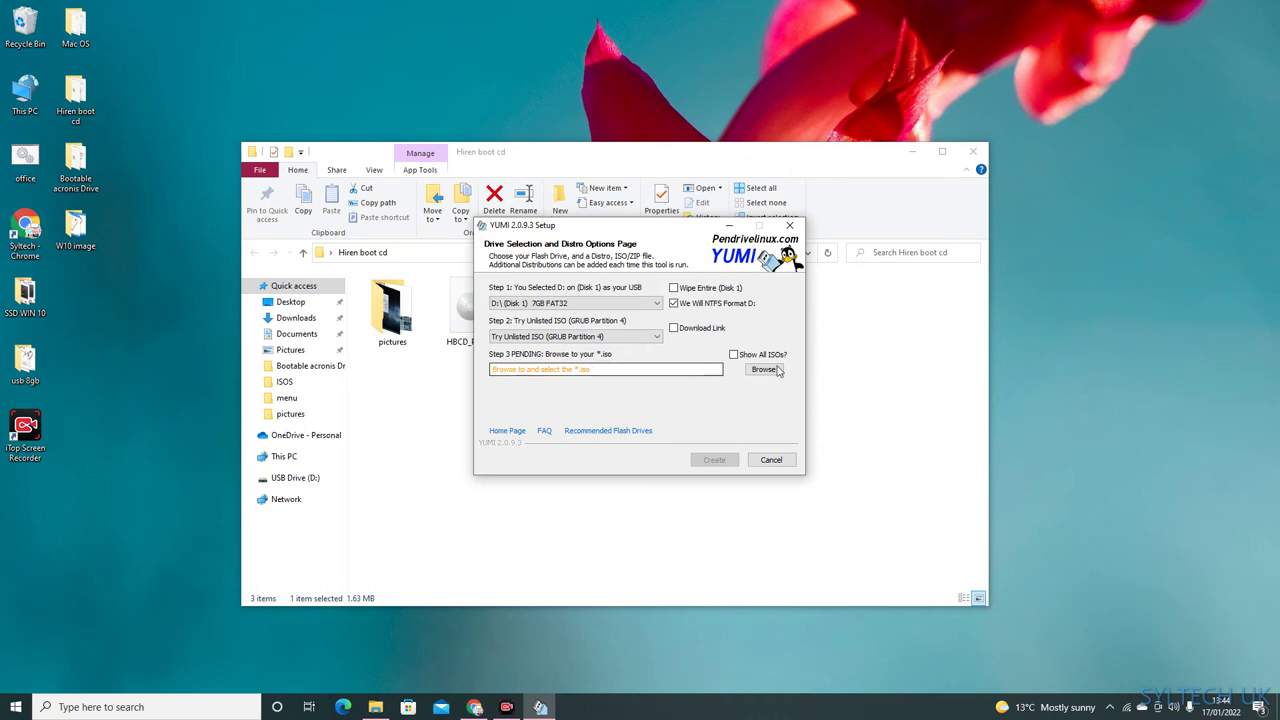
pyautogui.click(762, 370)
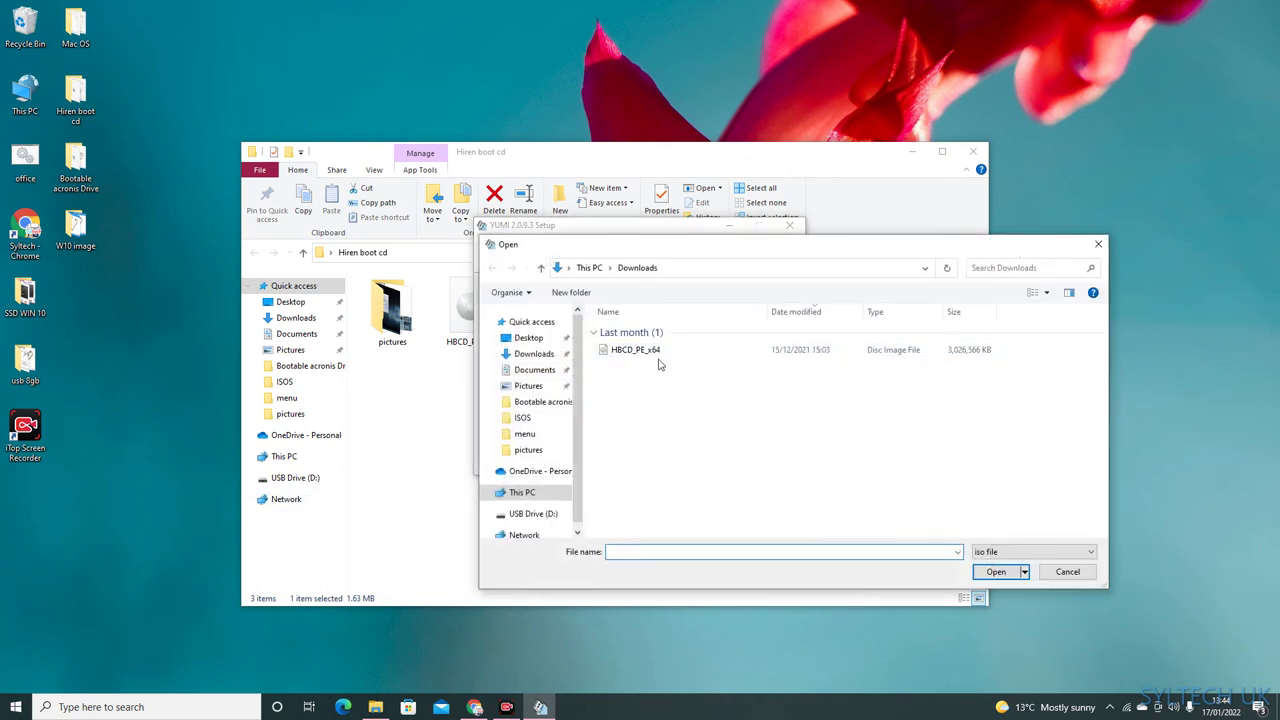
pyautogui.click(660, 353)
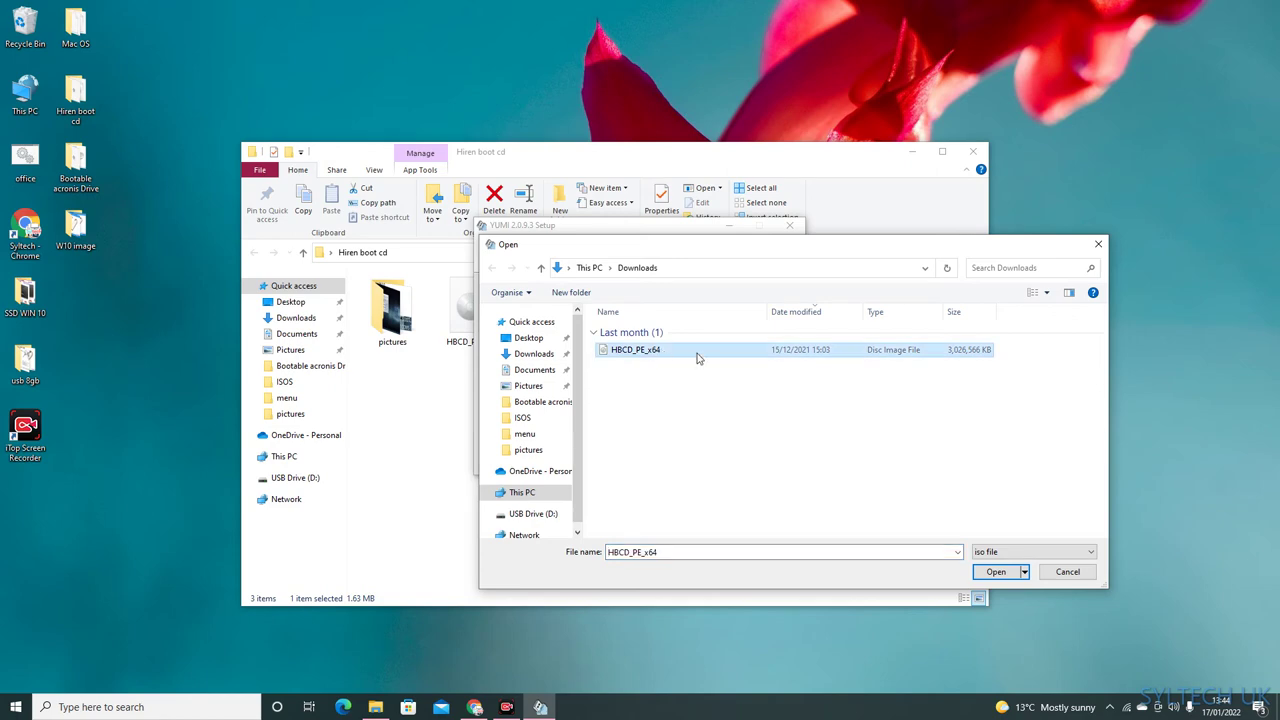
pyautogui.click(996, 571)
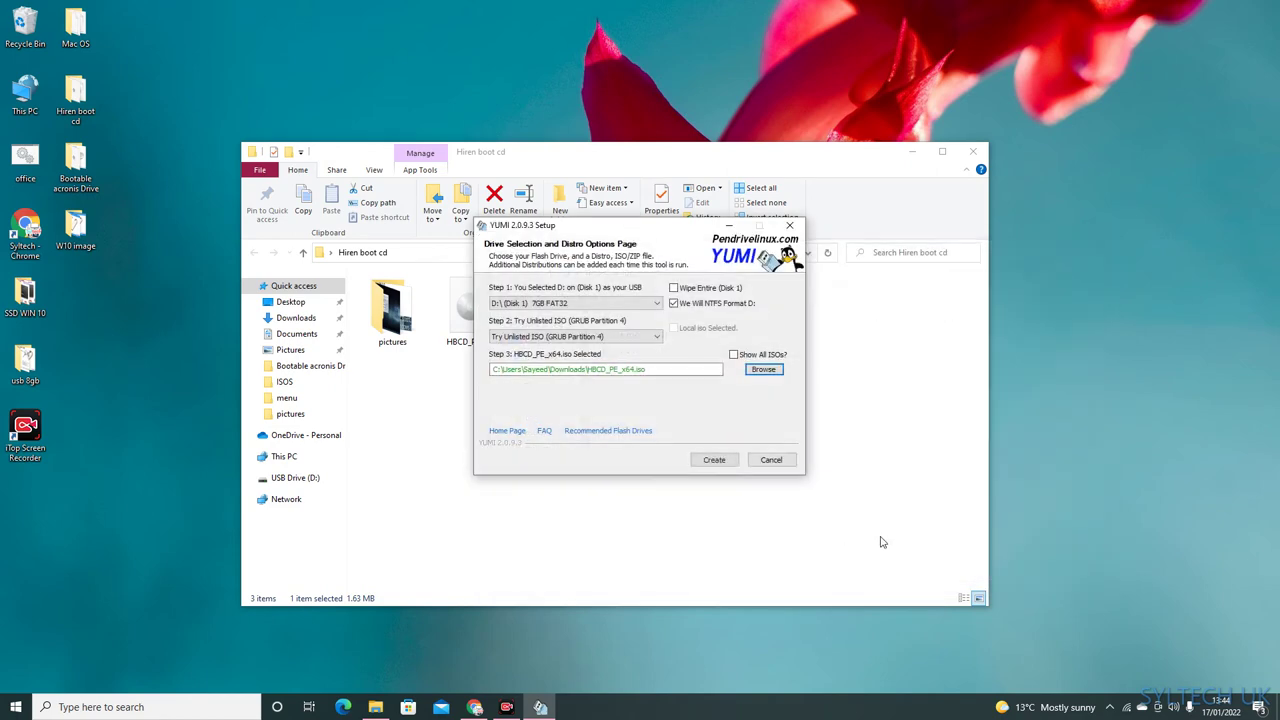
pyautogui.click(714, 460)
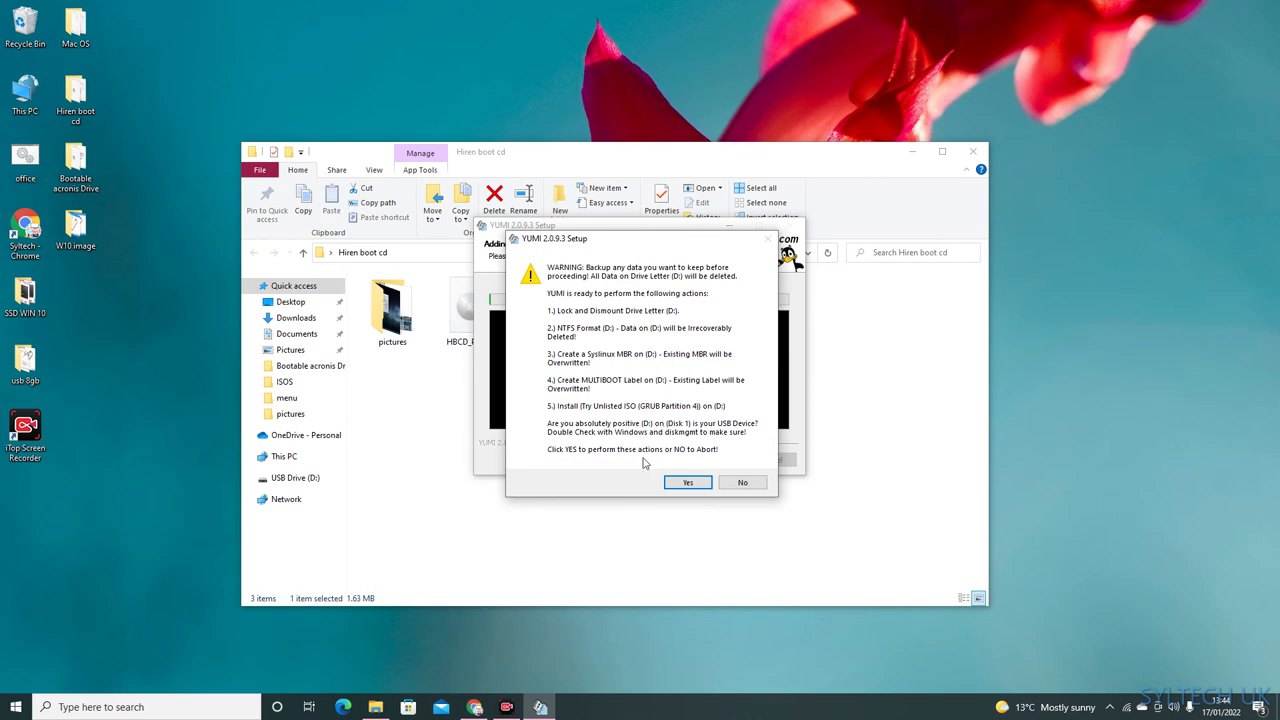
# Step: Approve the data-loss warning and NTFS format of D: to finish adding HBCD_PE_x64
pyautogui.click(668, 482)
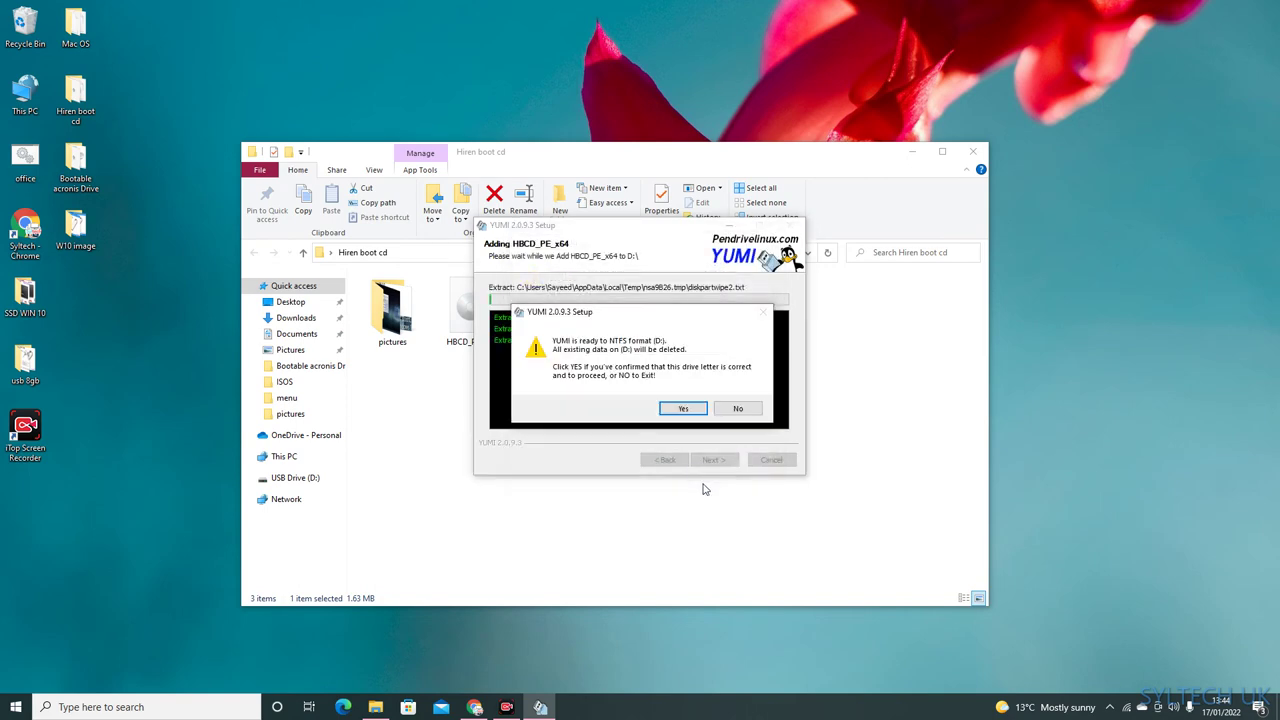
pyautogui.click(681, 409)
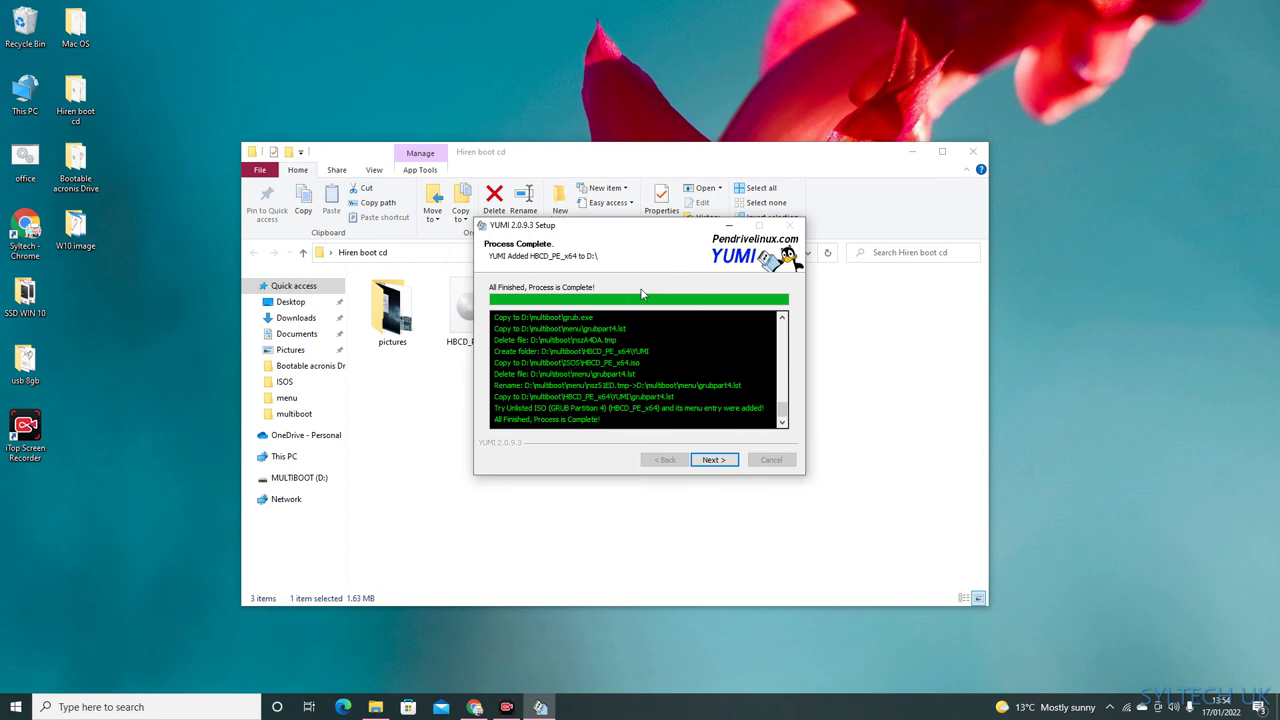
# Step: Finish YUMI without adding more ISOs, then show This PC with the MULTIBOOT (D:) drive
pyautogui.click(714, 460)
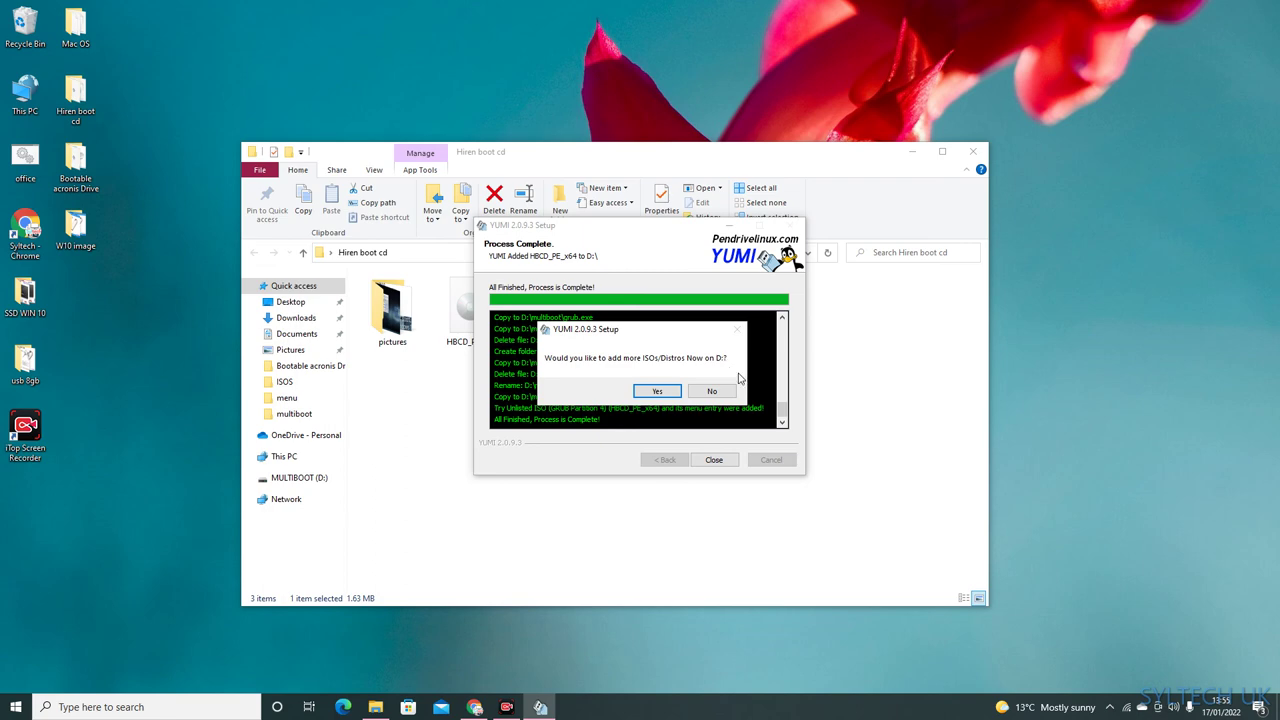
pyautogui.click(718, 392)
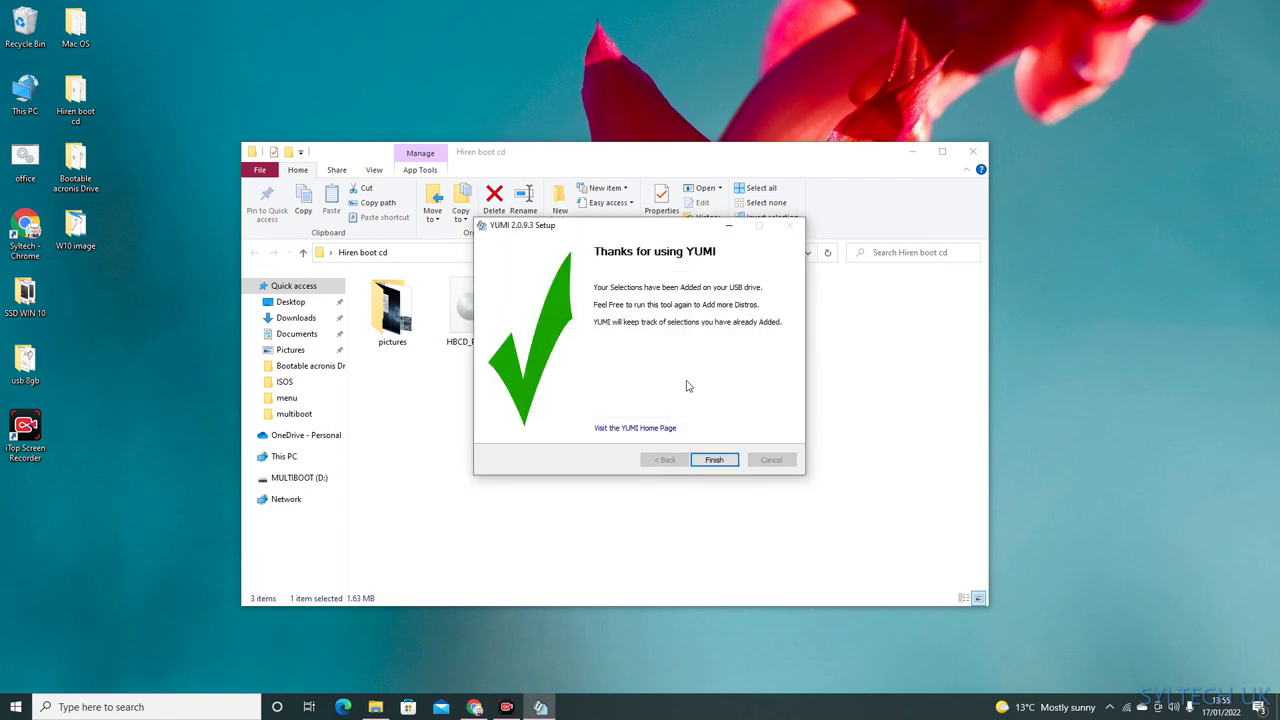
pyautogui.click(715, 460)
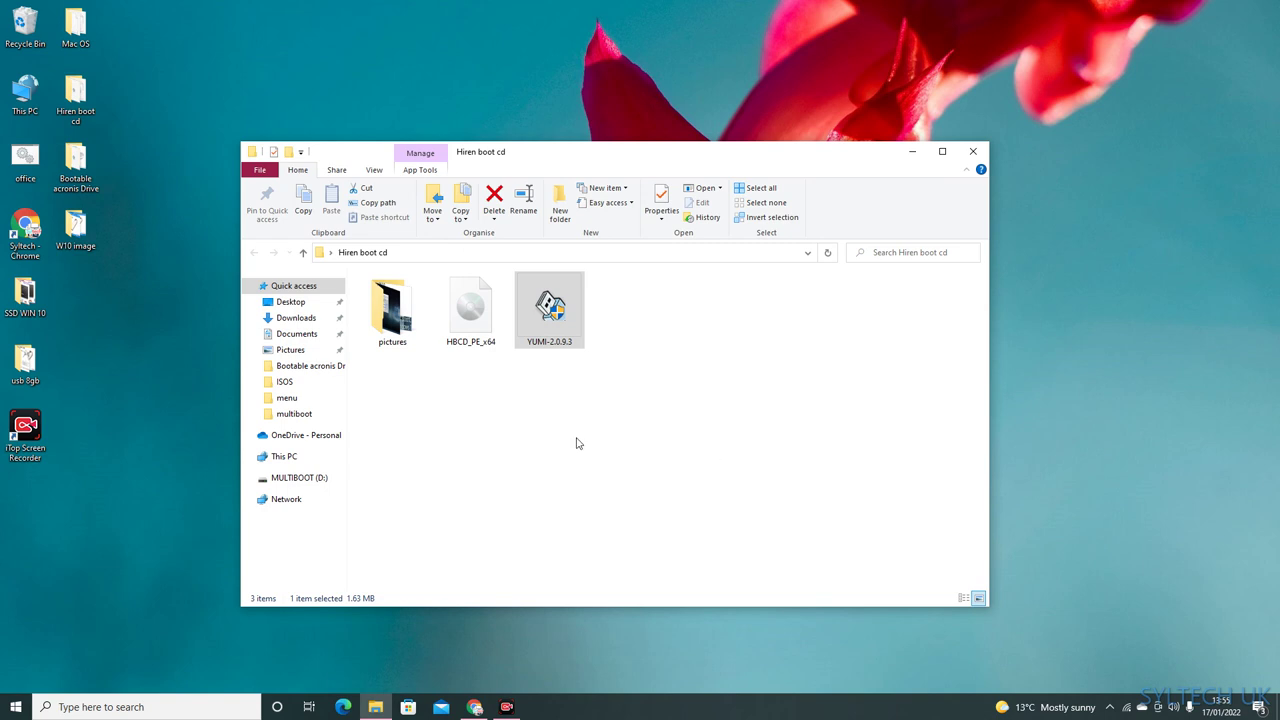
pyautogui.click(285, 457)
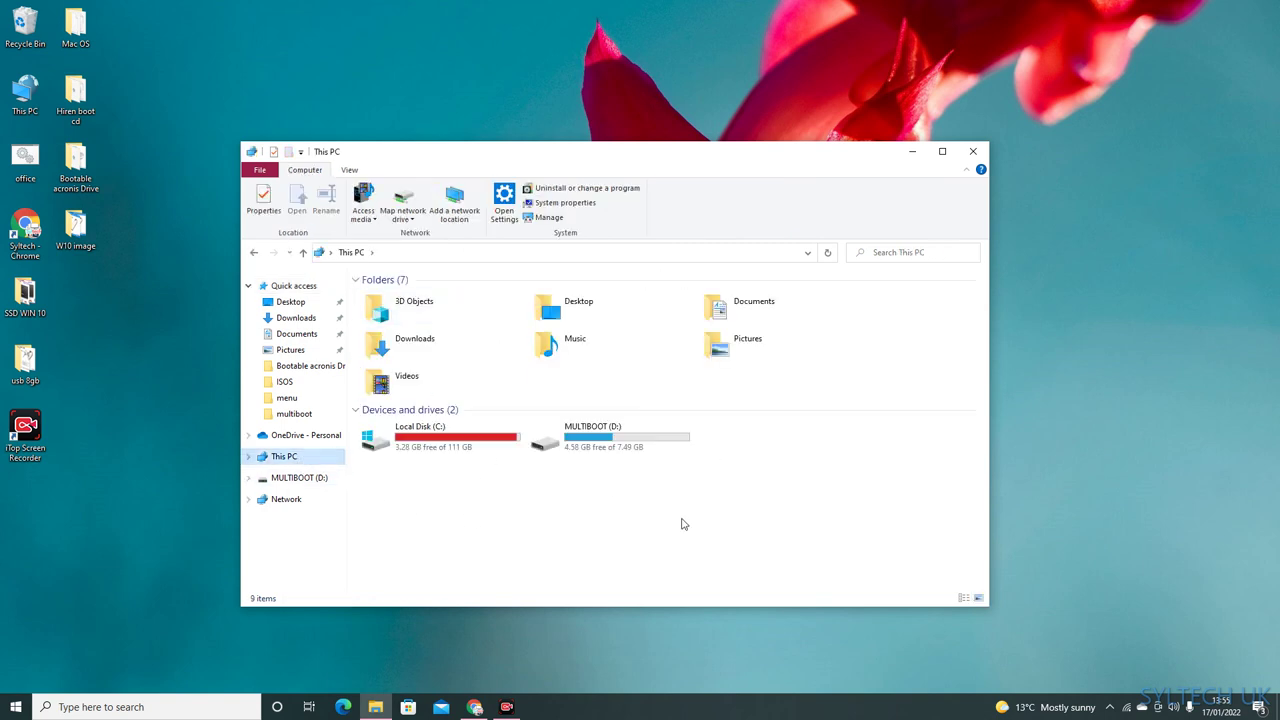
# Step: Review the 19 items, including HBCD_PE_x64, in D:'s multiboot folder, then close Explorer
pyautogui.doubleClick(593, 440)
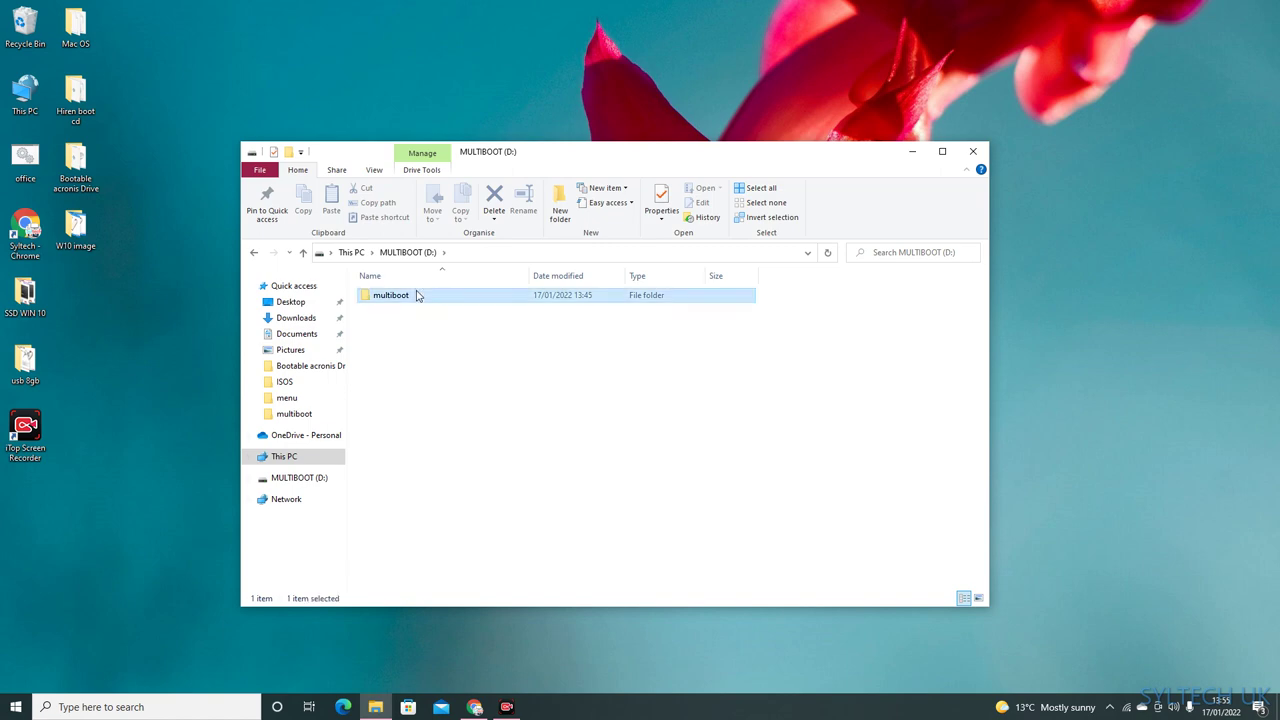
pyautogui.doubleClick(420, 296)
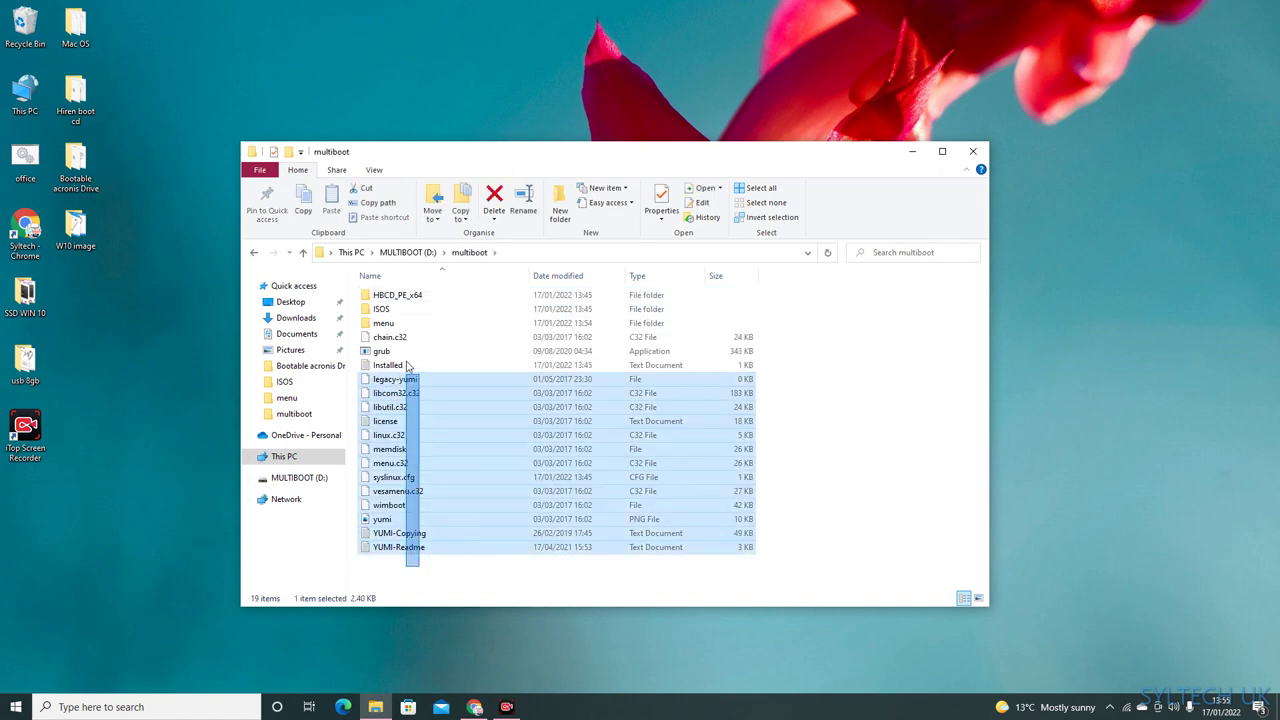
pyautogui.moveTo(416, 562); pyautogui.dragTo(414, 286)
pyautogui.click(833, 347)
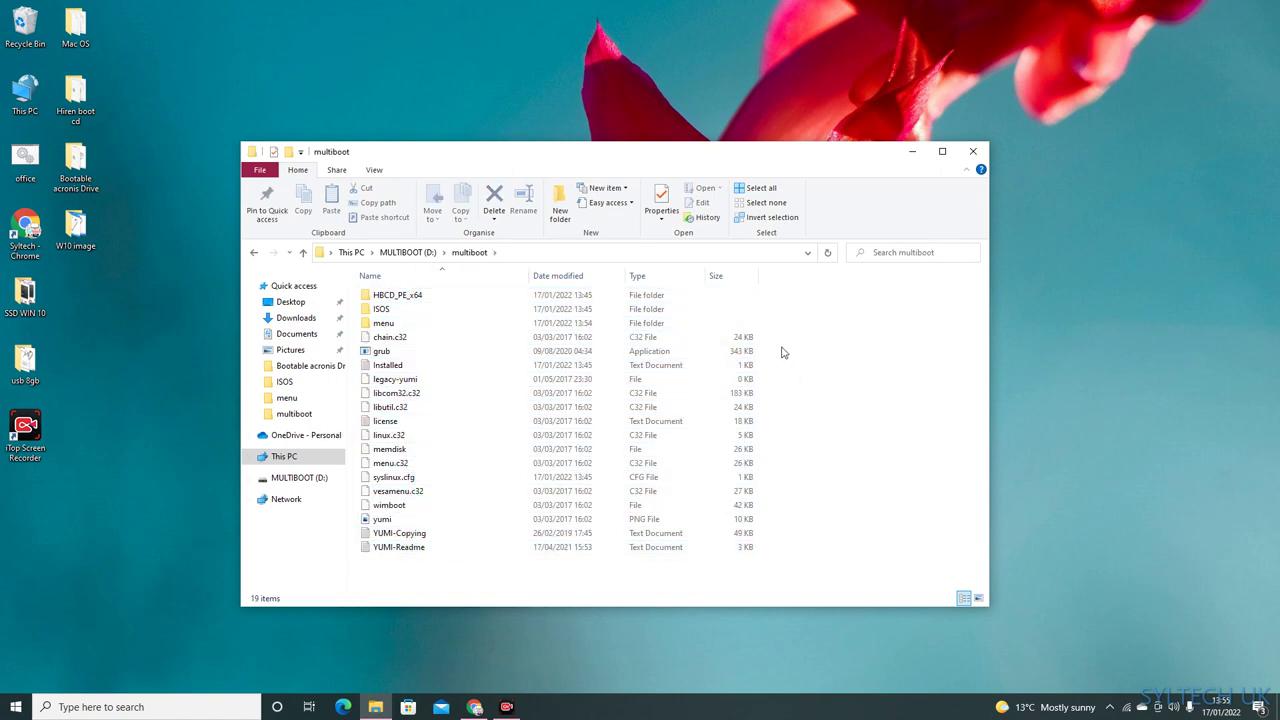
pyautogui.click(973, 151)
pyautogui.rightClick(433, 173)
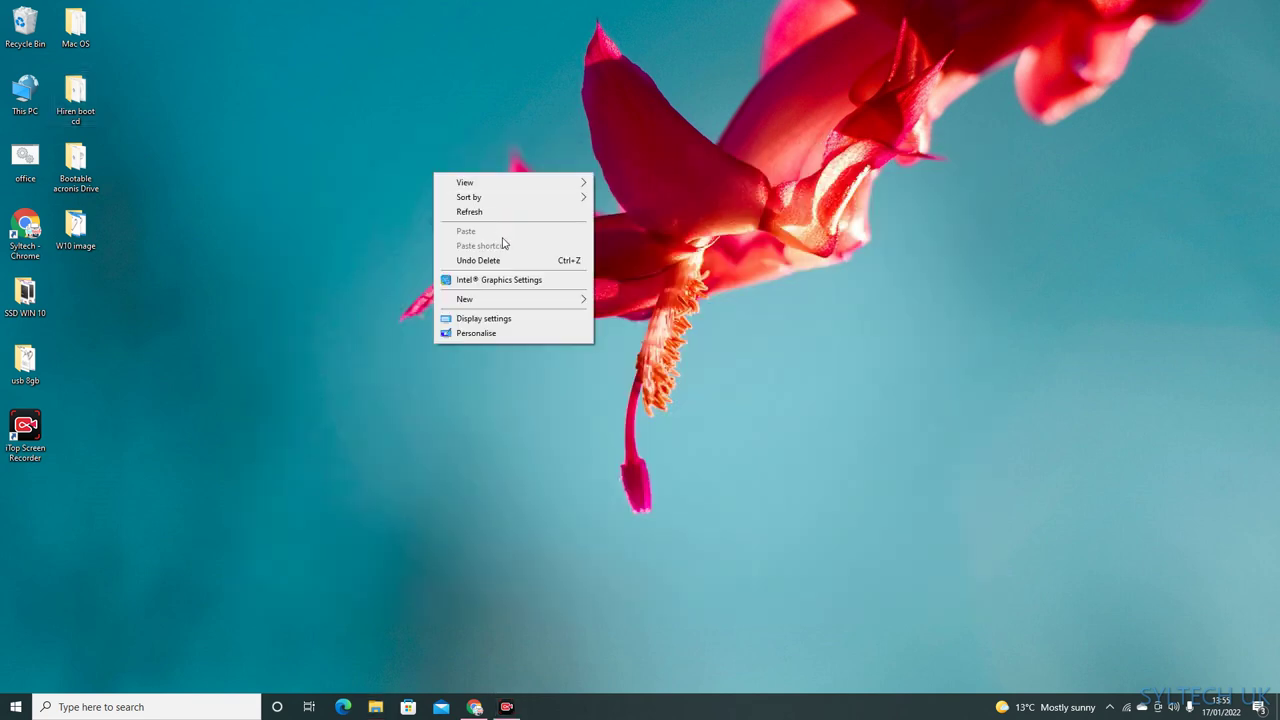
pyautogui.rightClick(469, 203)
pyautogui.click(520, 245)
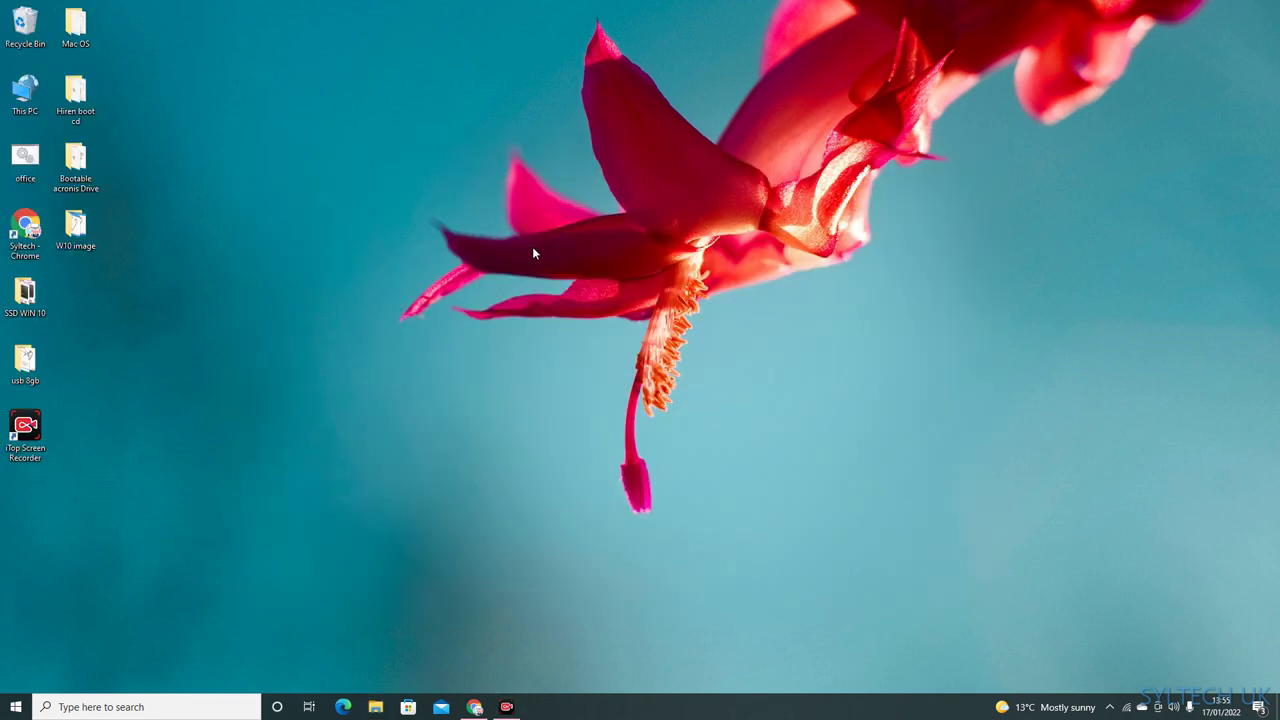